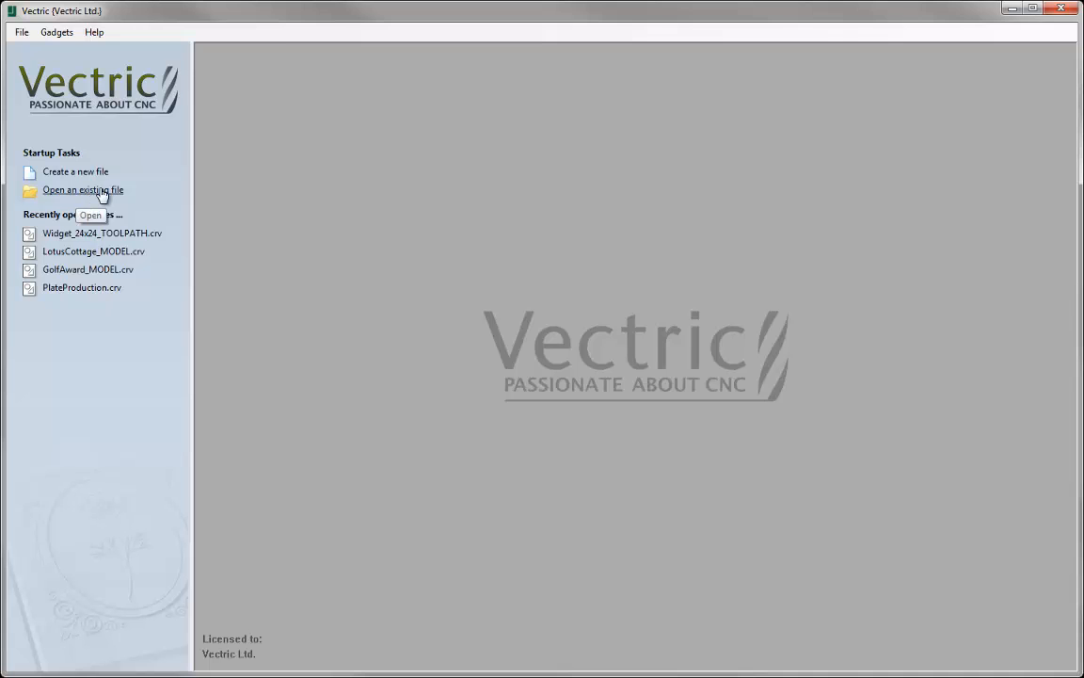
- Open the existing file Widget_24x24_TOOLPATH.crv and switch the workspace to the toolpath layout
left_click(100, 192)
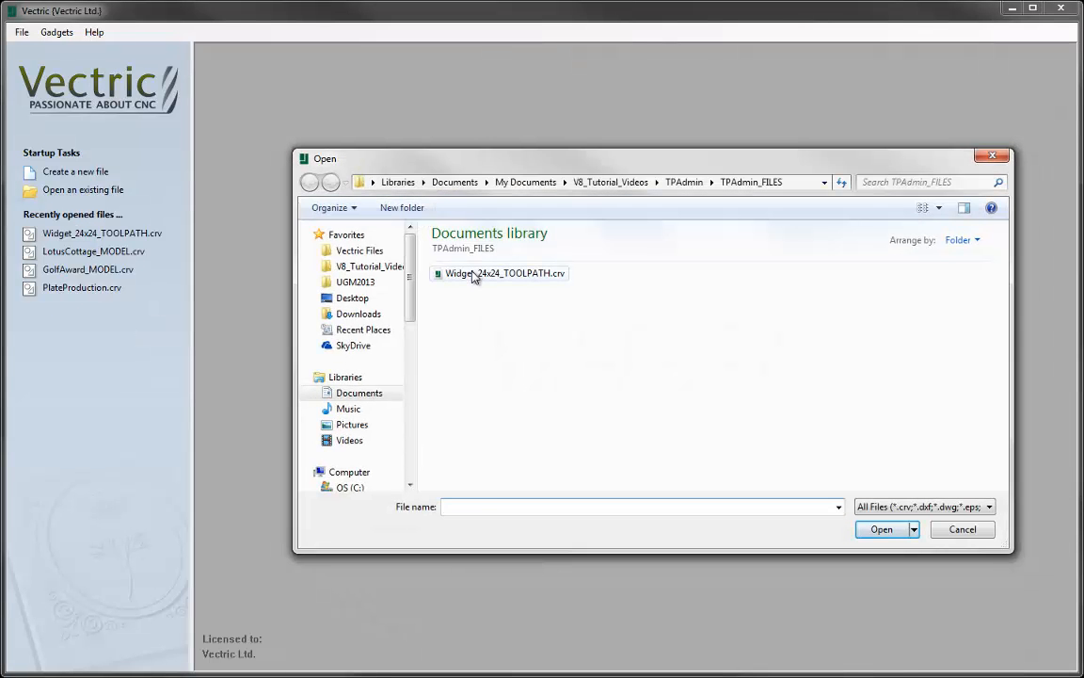
left_click(477, 273)
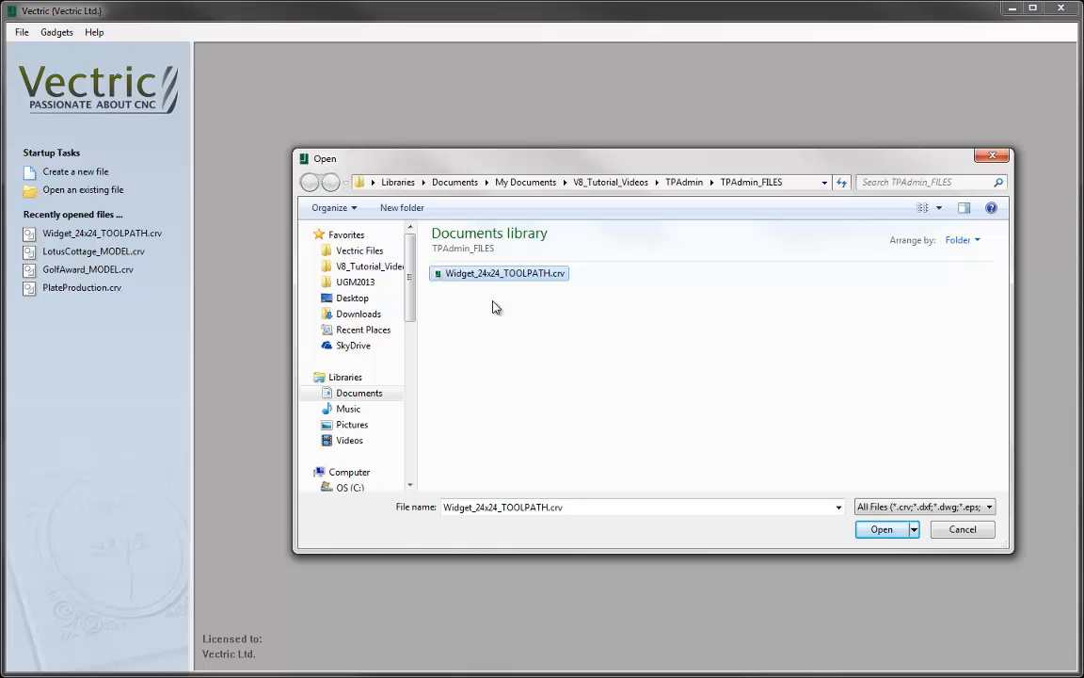
left_click(881, 530)
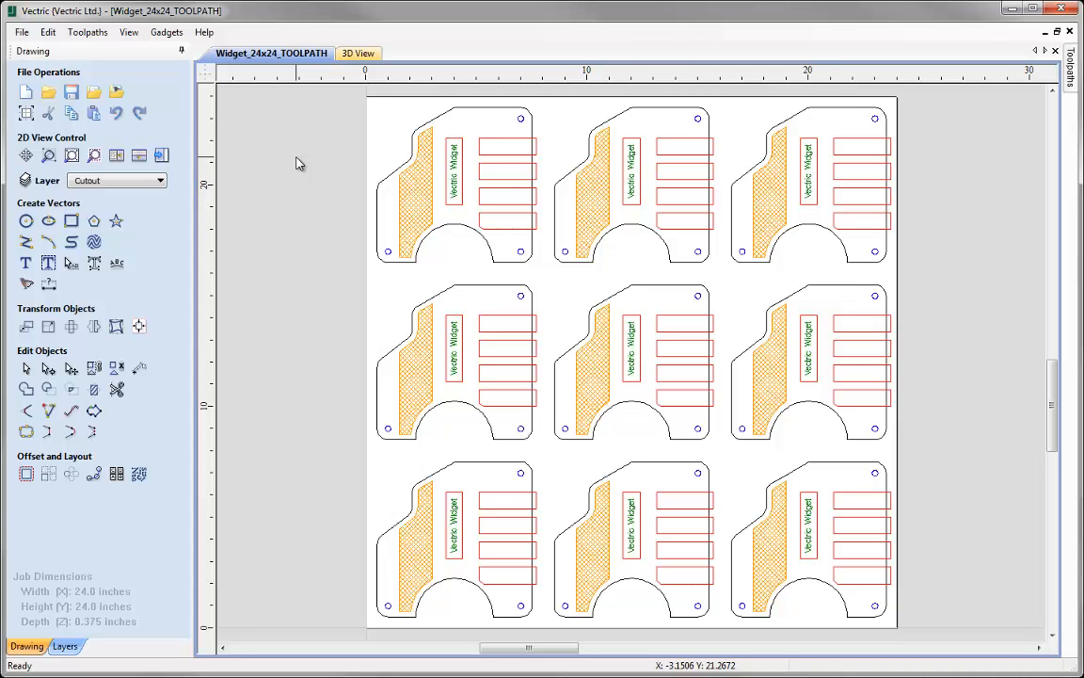
key("F12")
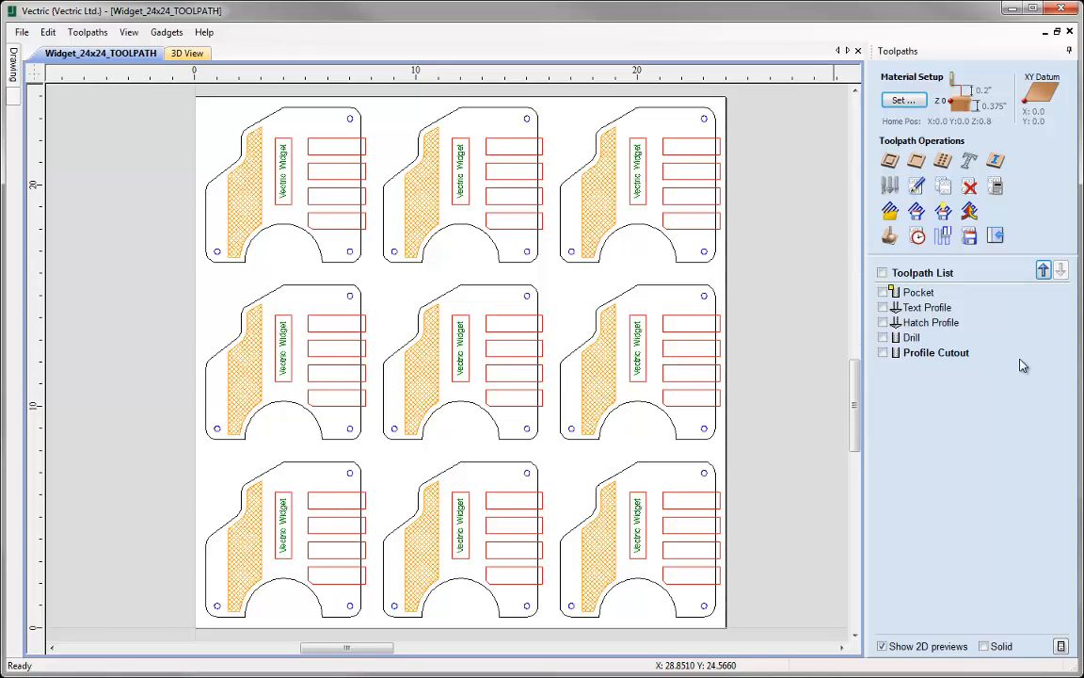
- Display the Profile Cutout toolpath, tile the 2D and 3D windows vertically, and view the toolpath at an angle in 3D
left_click(883, 353)
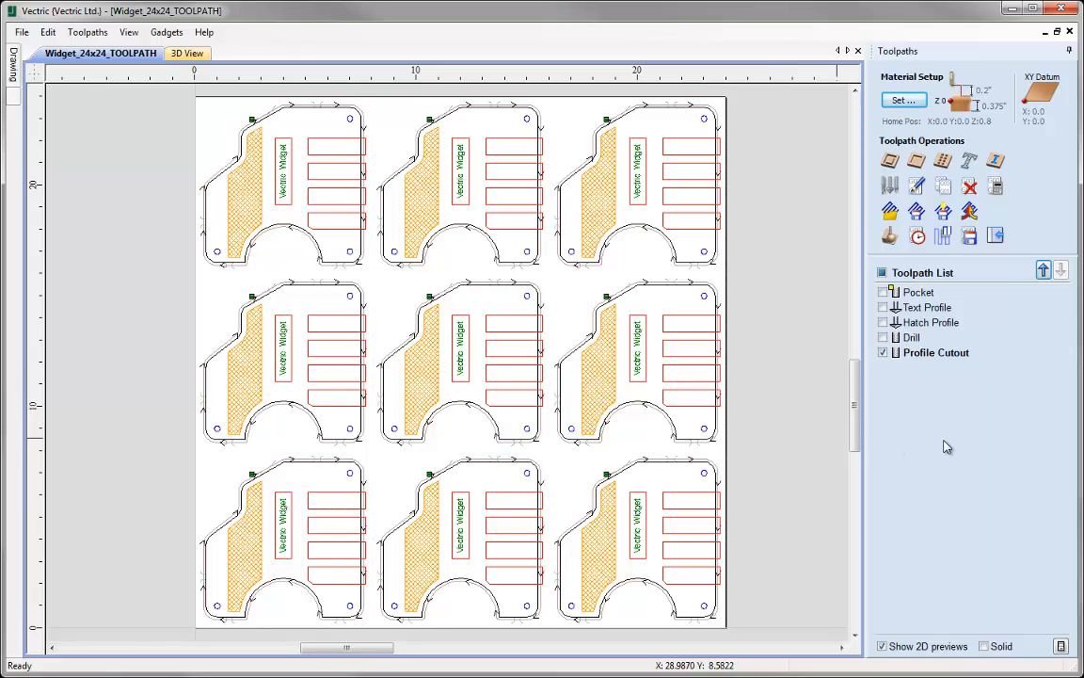
left_click(128, 33)
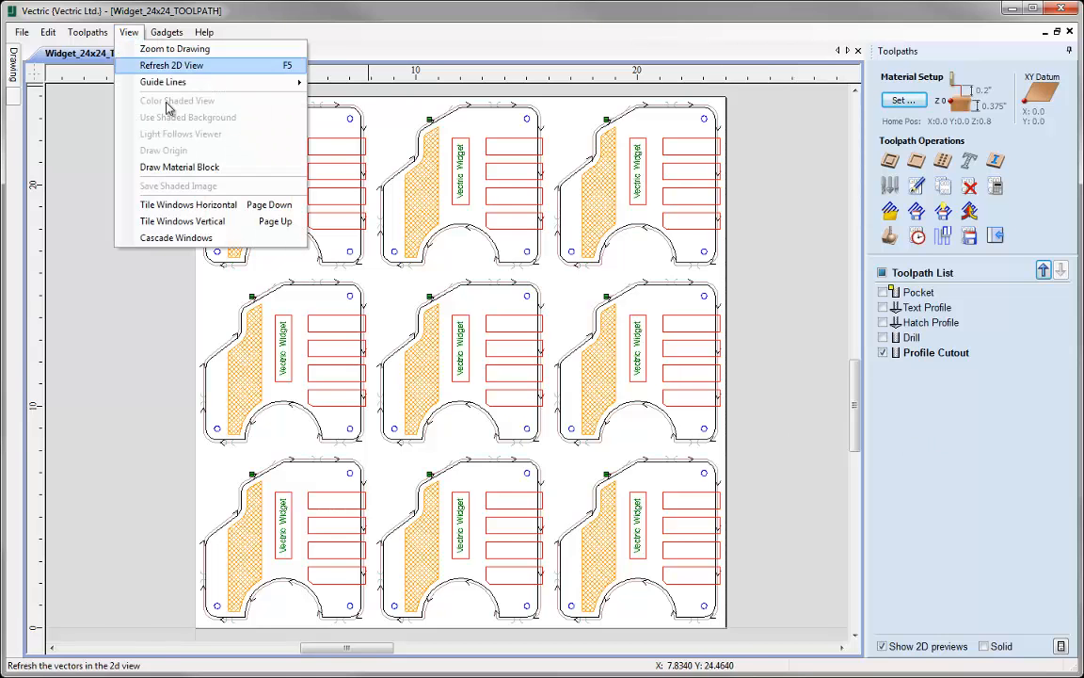
left_click(200, 222)
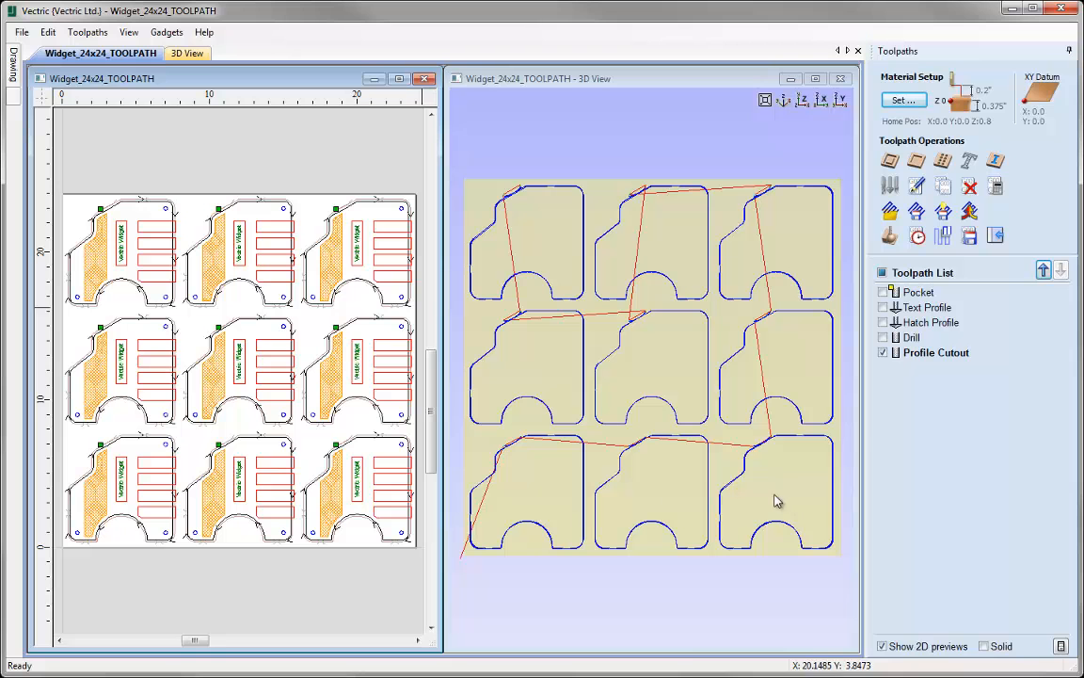
left_click(678, 478)
left_click_drag(677, 477, 637, 329)
scroll(709, 364, "down", 2)
middle_click_drag(709, 363, 707, 324)
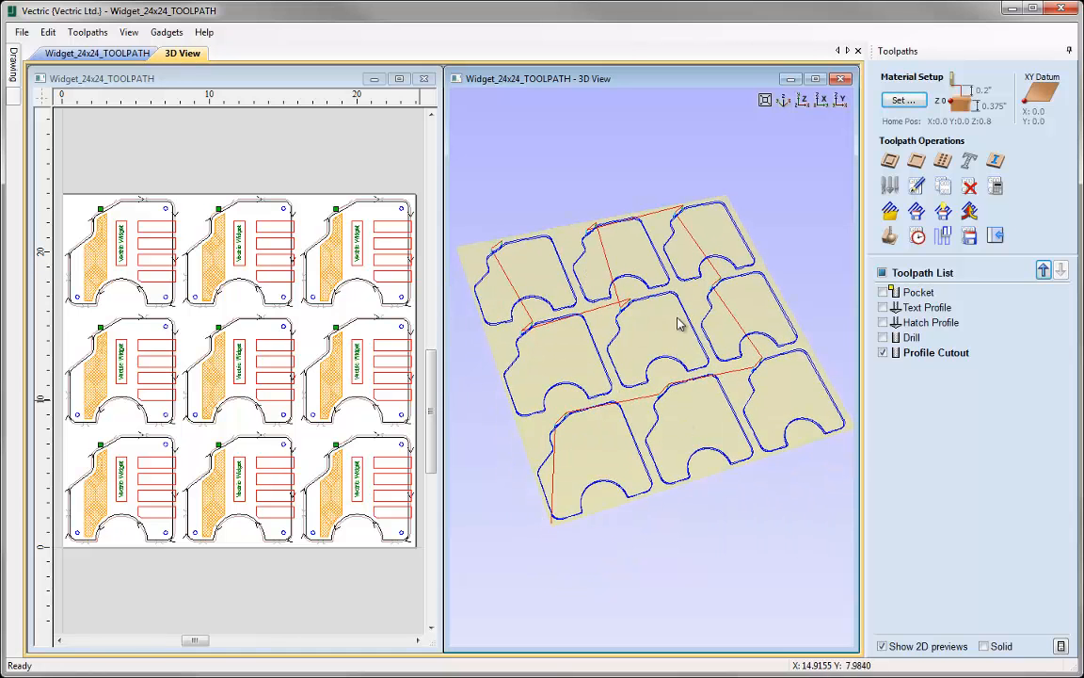
- Toggle the visibility of Profile Cutout, Hatch Profile and Pocket, and end with every toolpath in the list shown
left_click(882, 352)
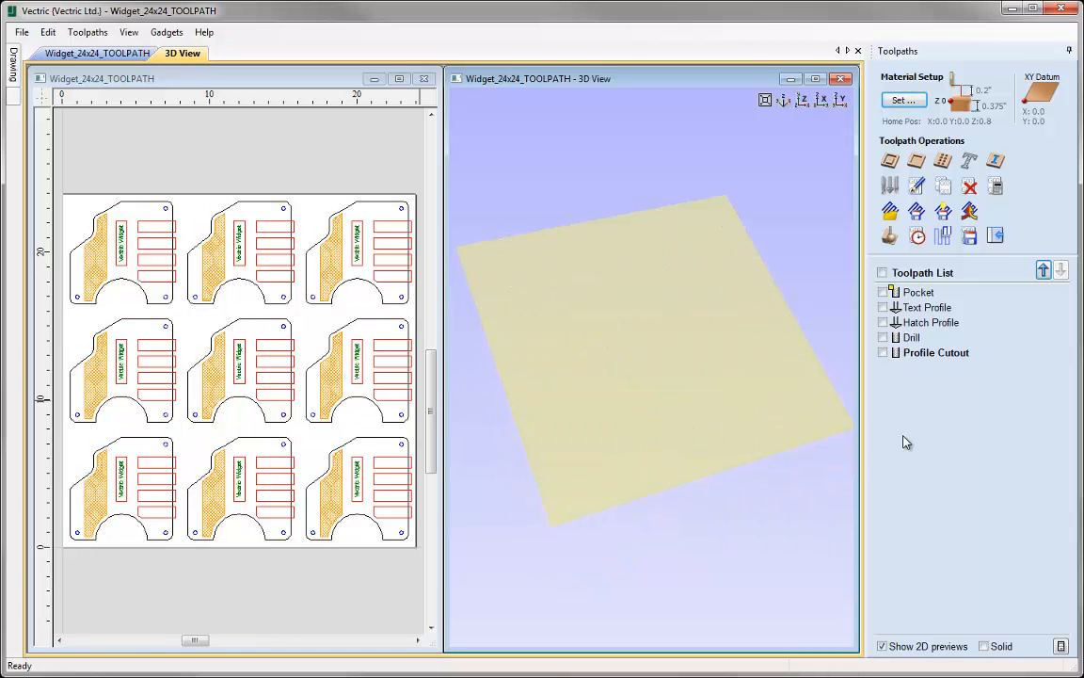
left_click(882, 352)
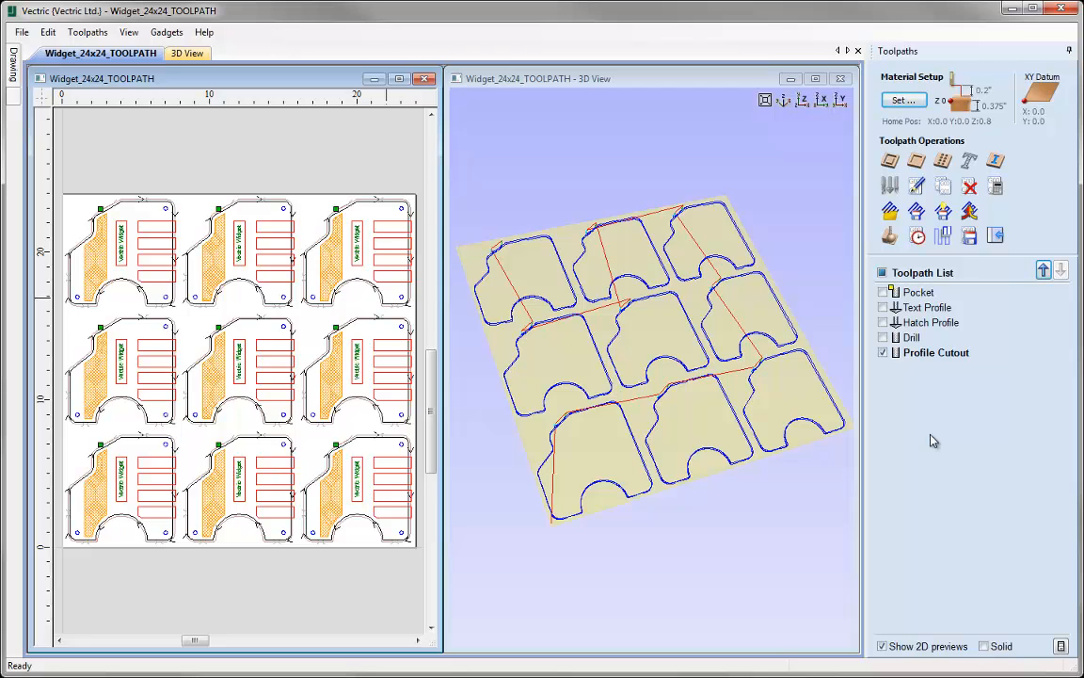
left_click(882, 322)
left_click(883, 291)
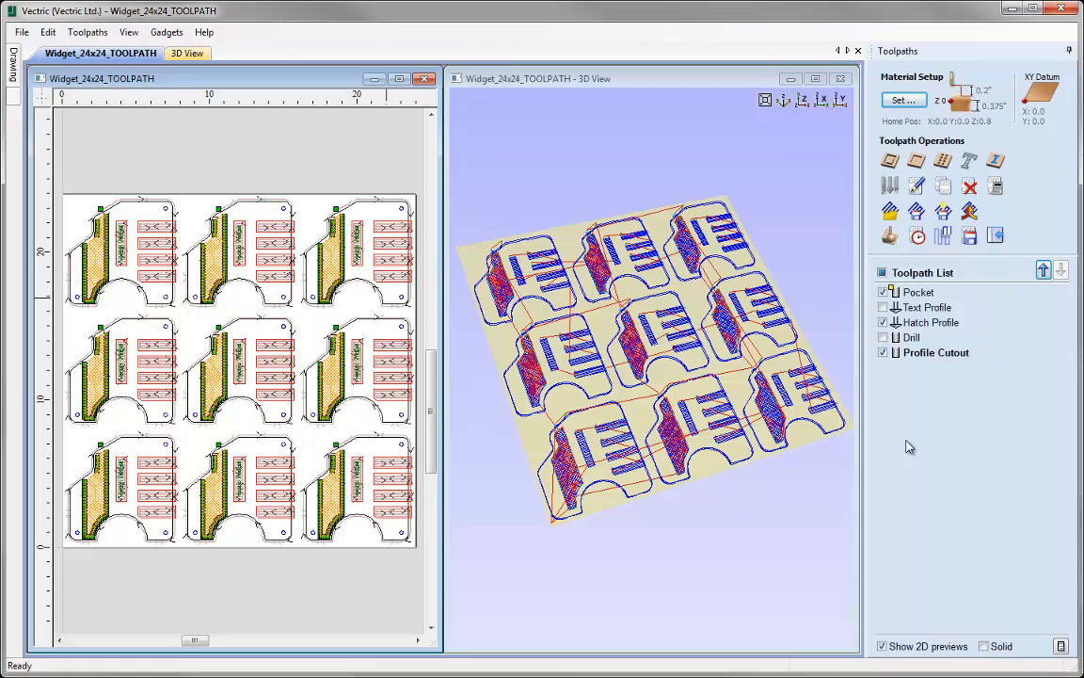
left_click(883, 273)
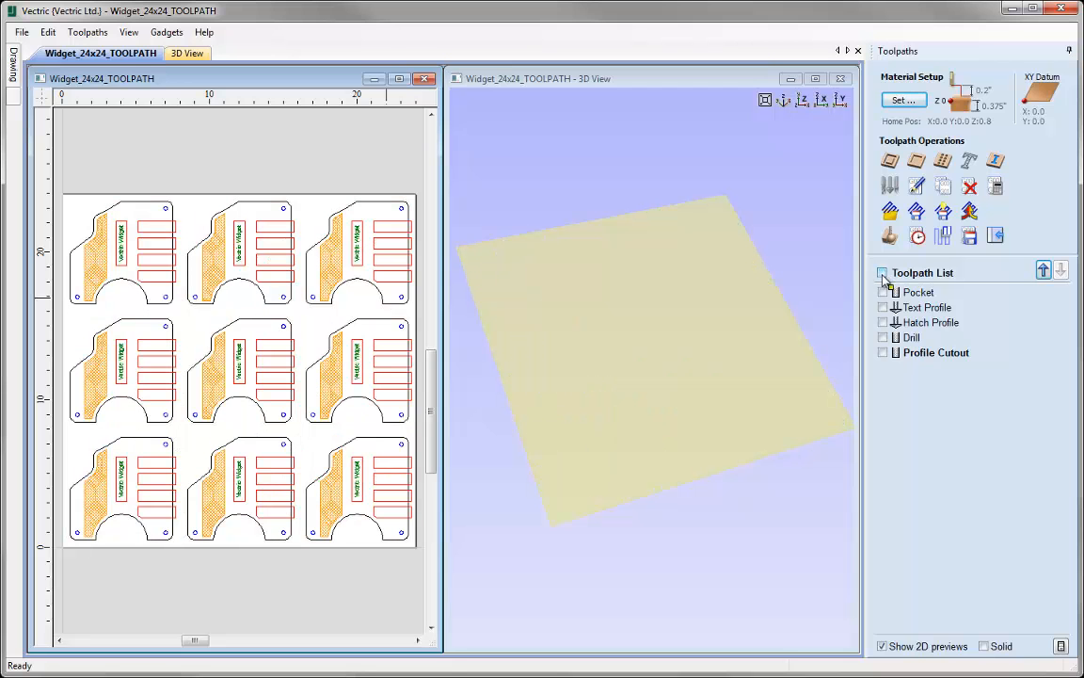
left_click(883, 273)
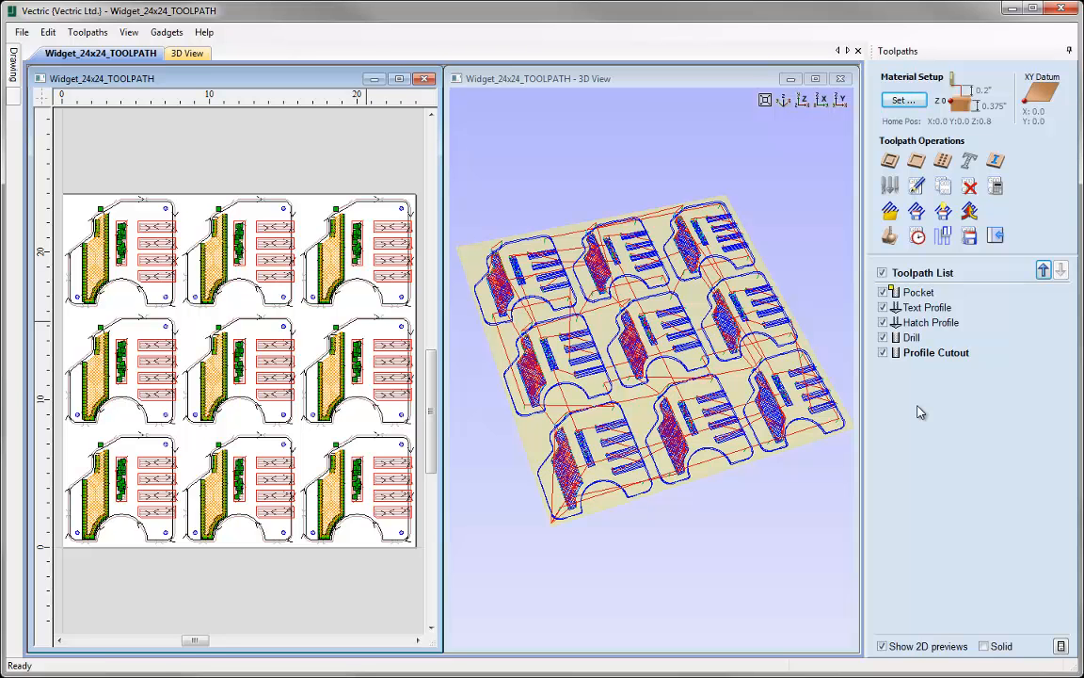
- Turn the 2D toolpath previews off and back on, and maximize the 2D window
left_click(883, 646)
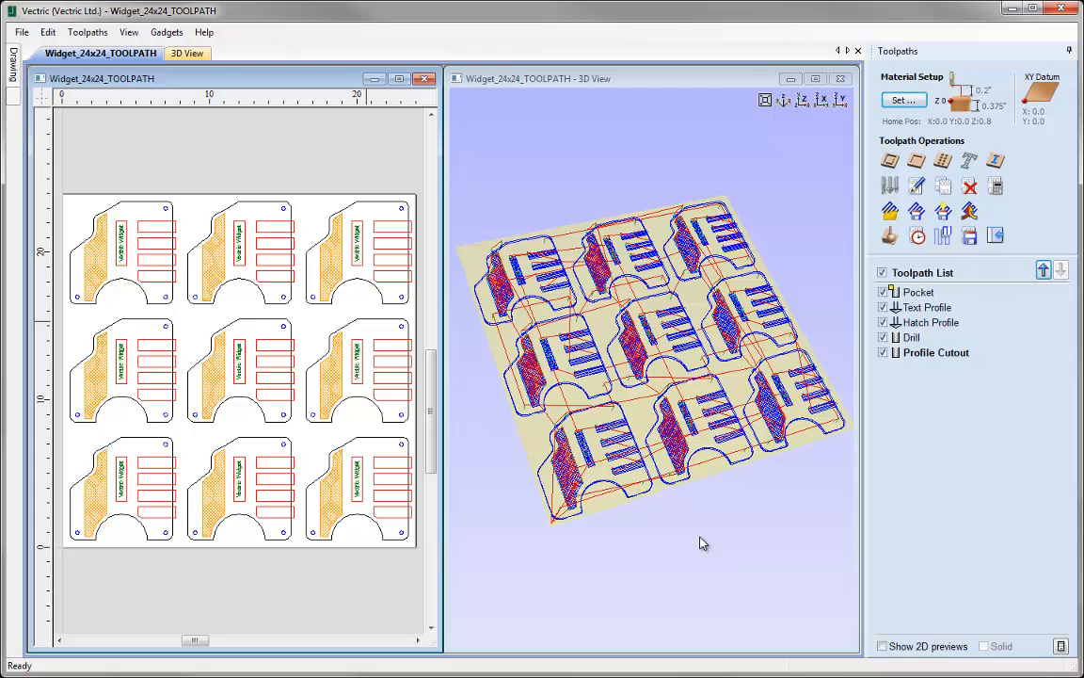
left_click(883, 646)
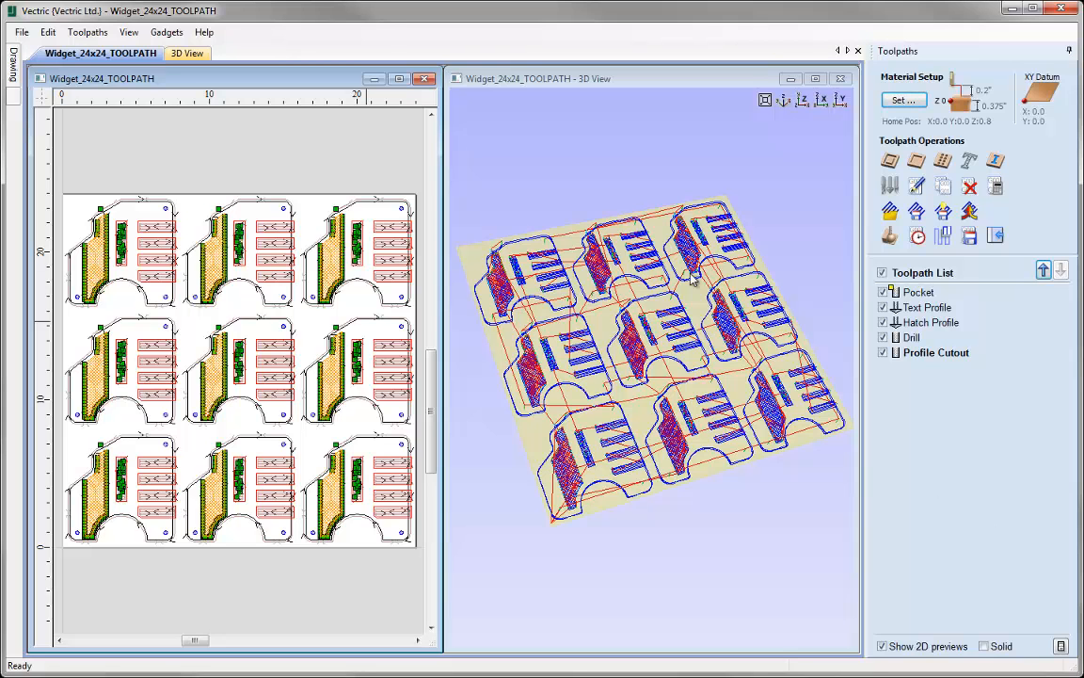
left_click(399, 79)
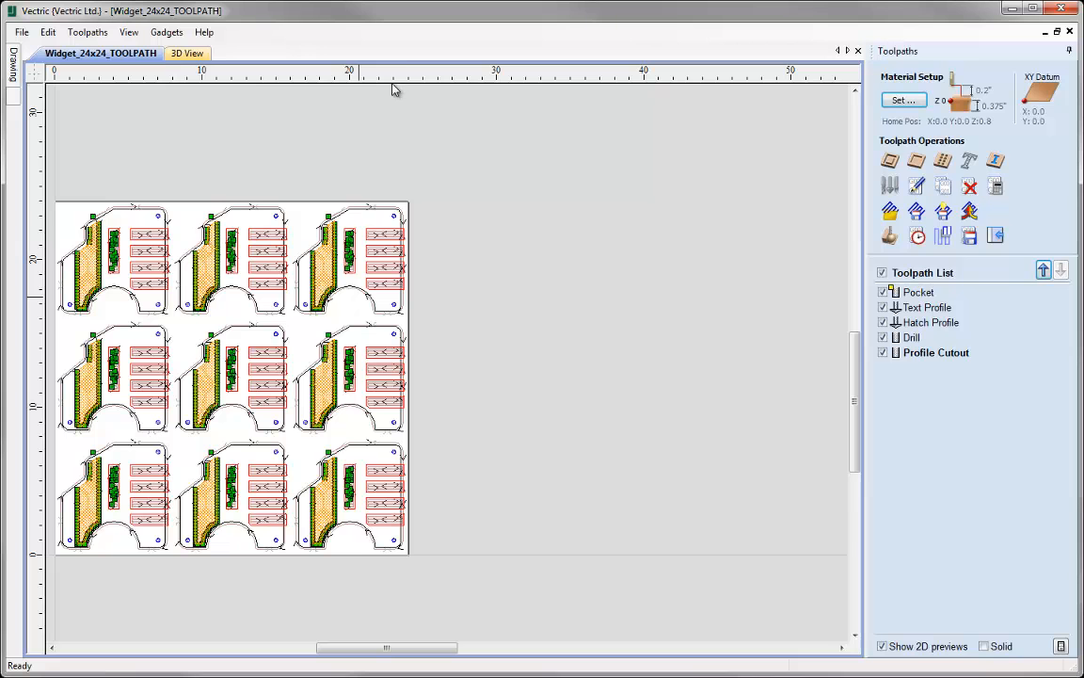
scroll(424, 164, "up", 1)
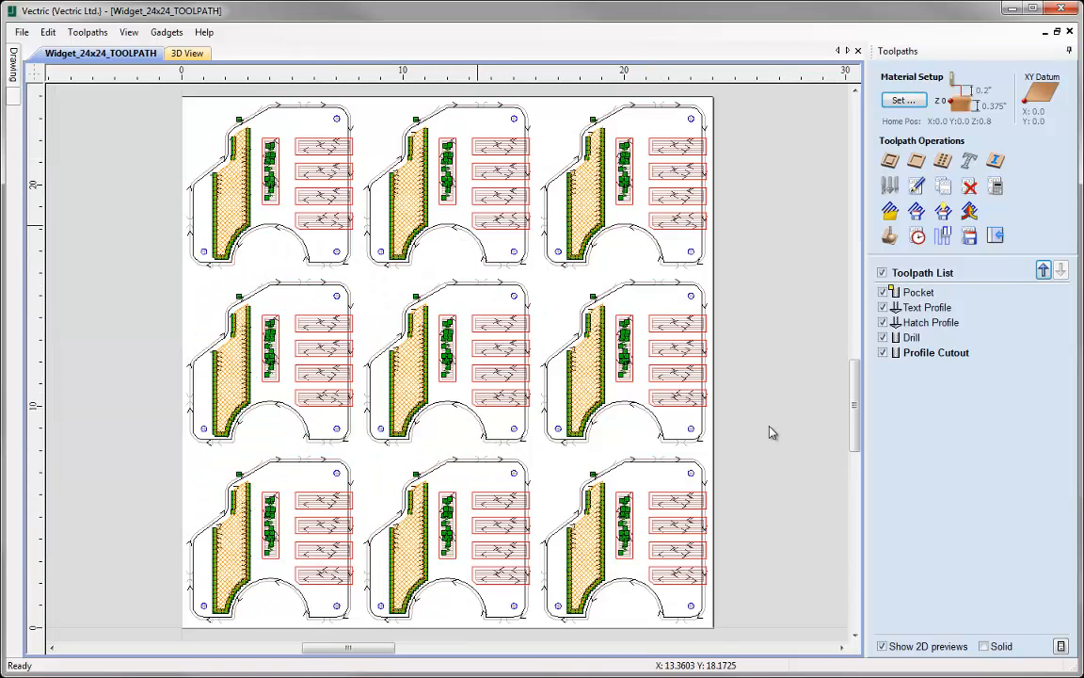
- Hide all toolpaths, show only Pocket, and examine its 2D preview close up on one widget
left_click(882, 273)
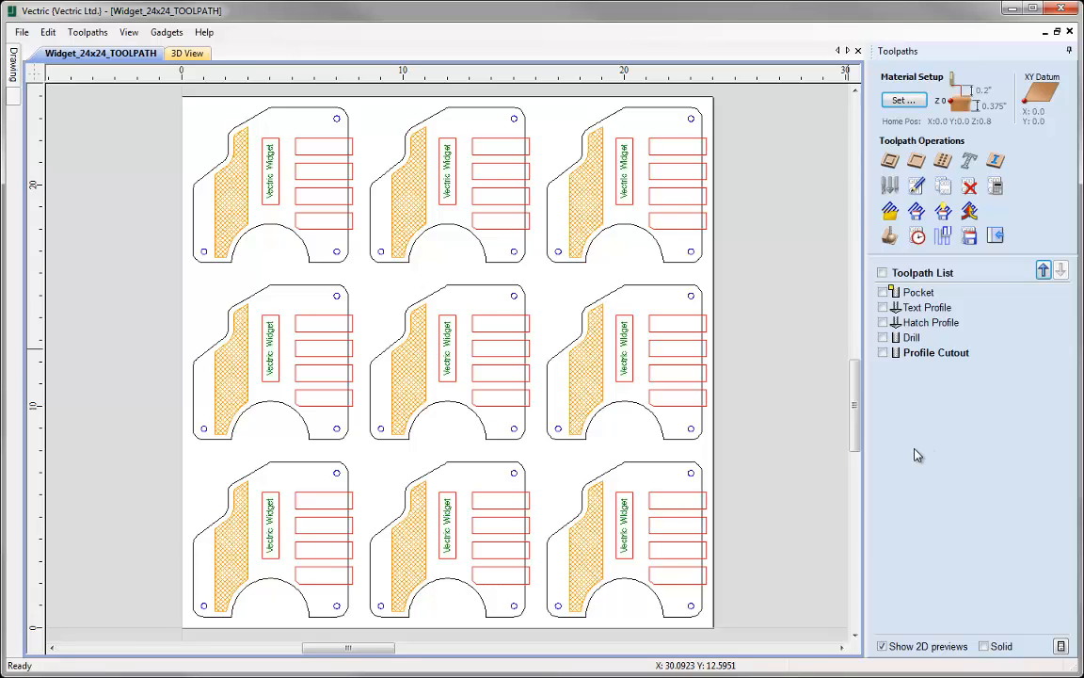
left_click(883, 292)
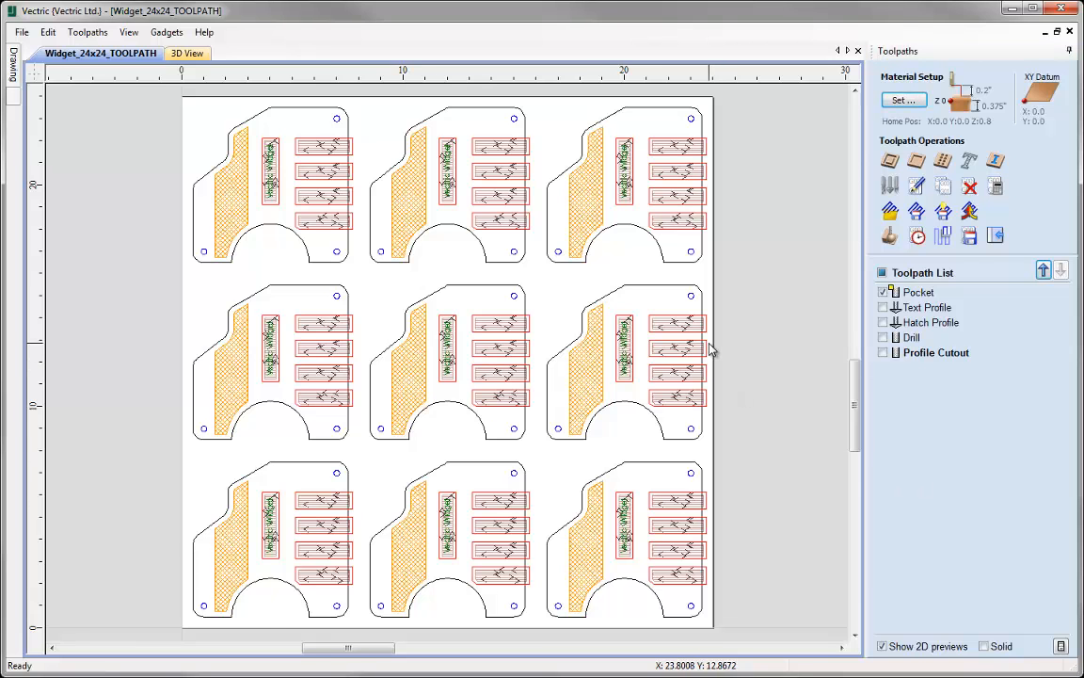
scroll(709, 352, "up", 3)
scroll(711, 350, "up", 2)
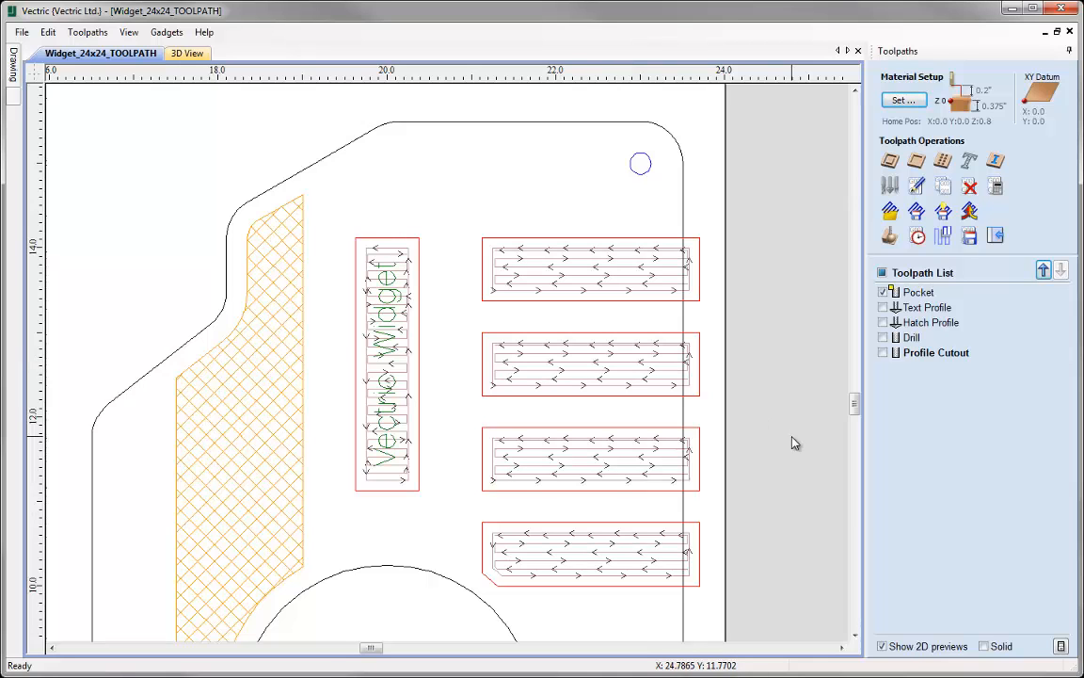
- Examine the Pocket toolpath's corners with the solid 2D preview, and switch back to the non-solid preview
left_click(984, 647)
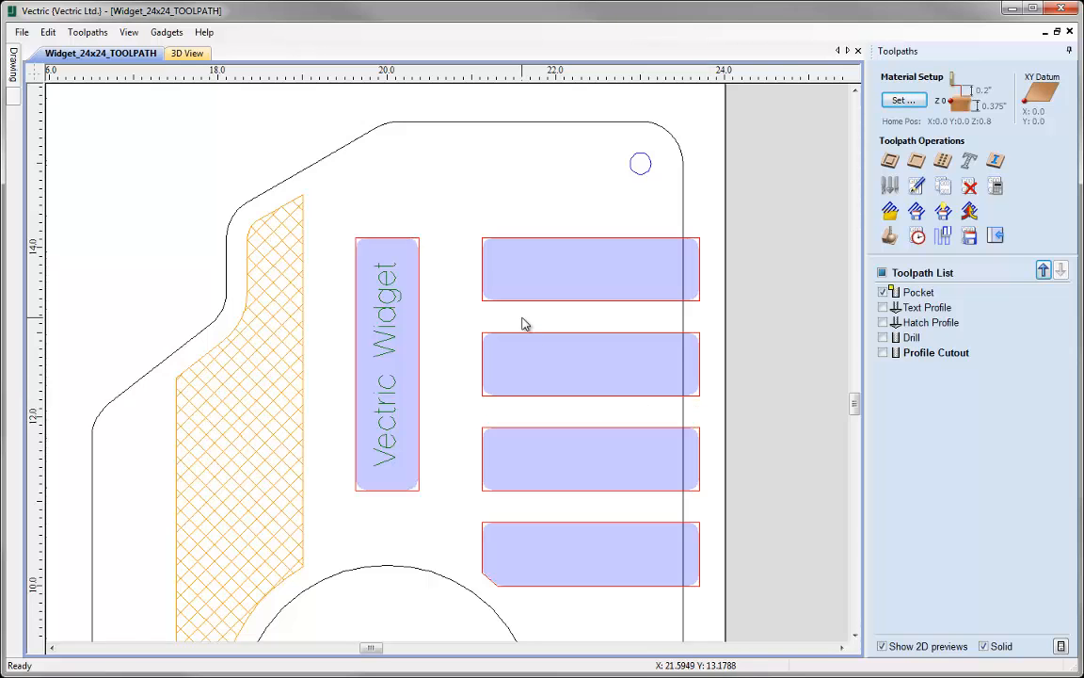
scroll(524, 324, "up", 4)
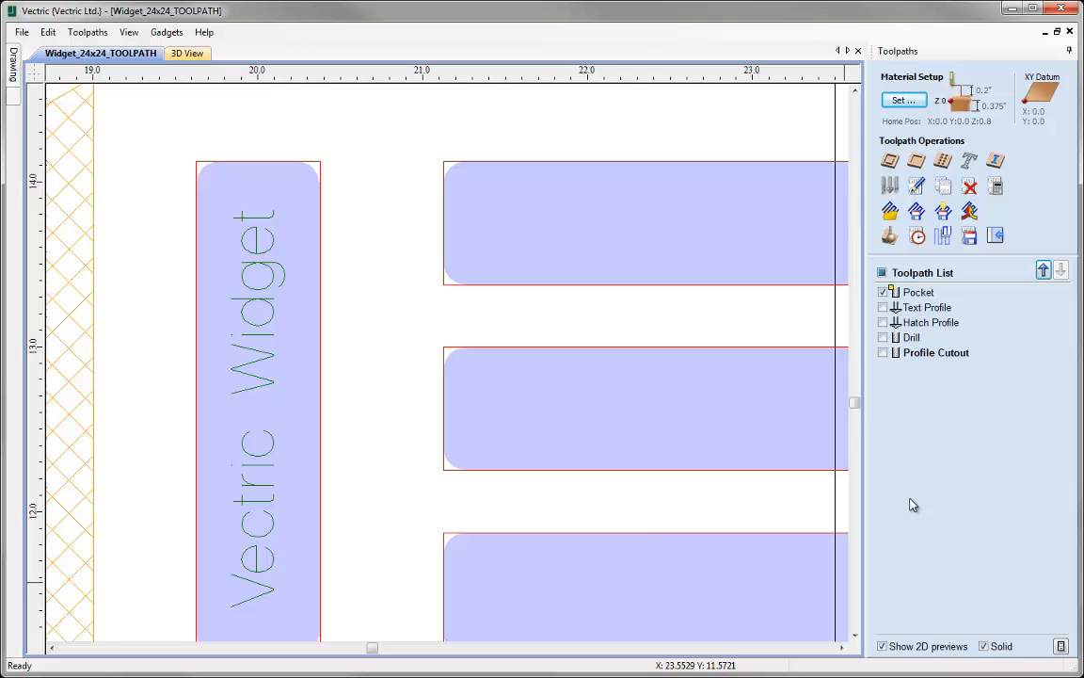
key("F3")
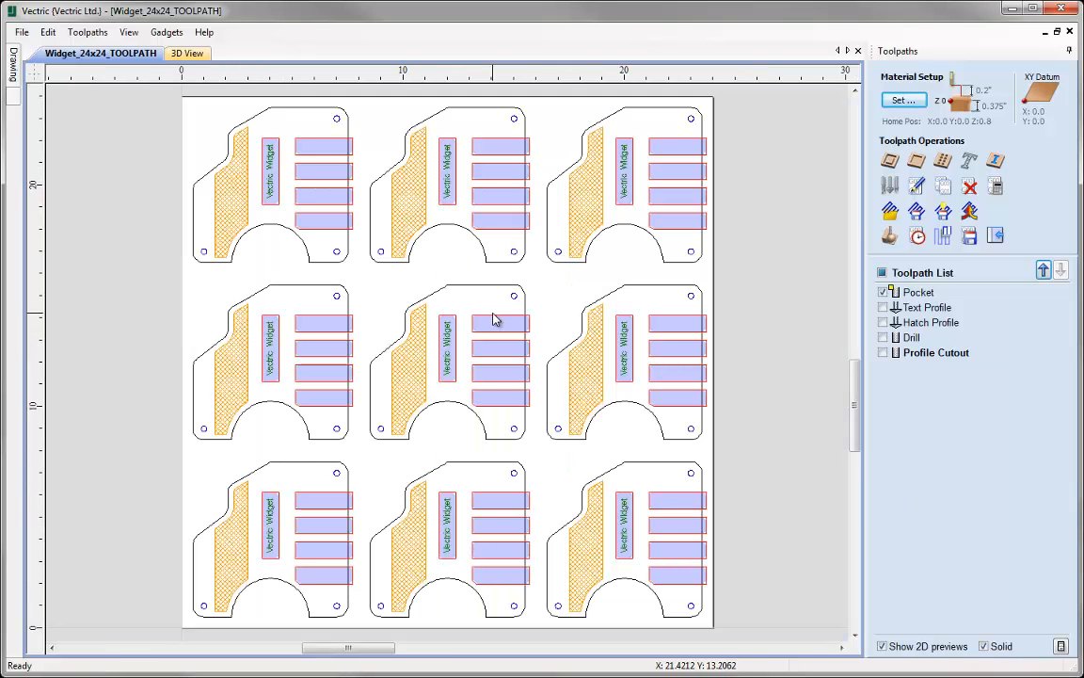
left_click(983, 647)
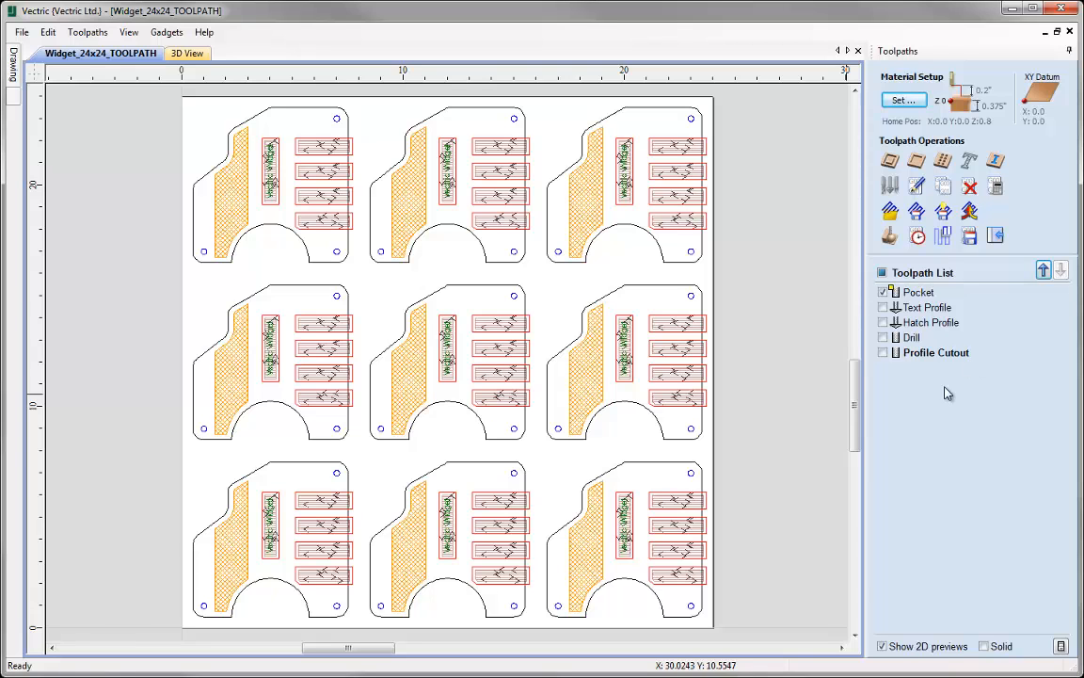
- Highlight in turn the vectors used by the Drill, Hatch Profile, Text Profile, Pocket and Profile Cutout toolpaths
left_click(909, 337)
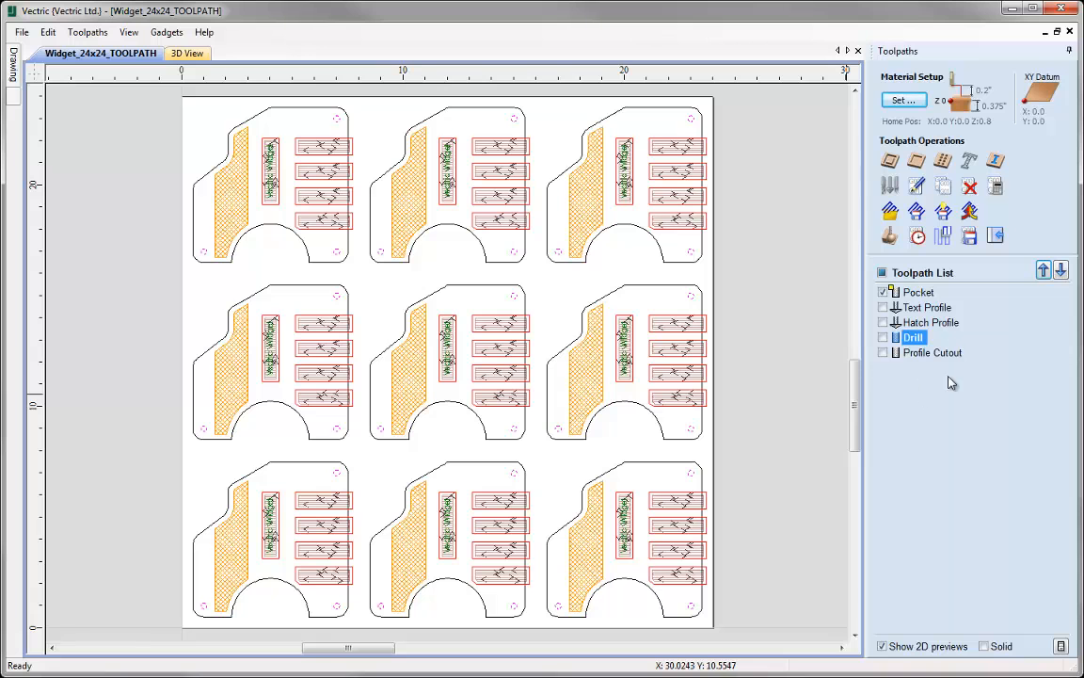
left_click(941, 322)
left_click(928, 307)
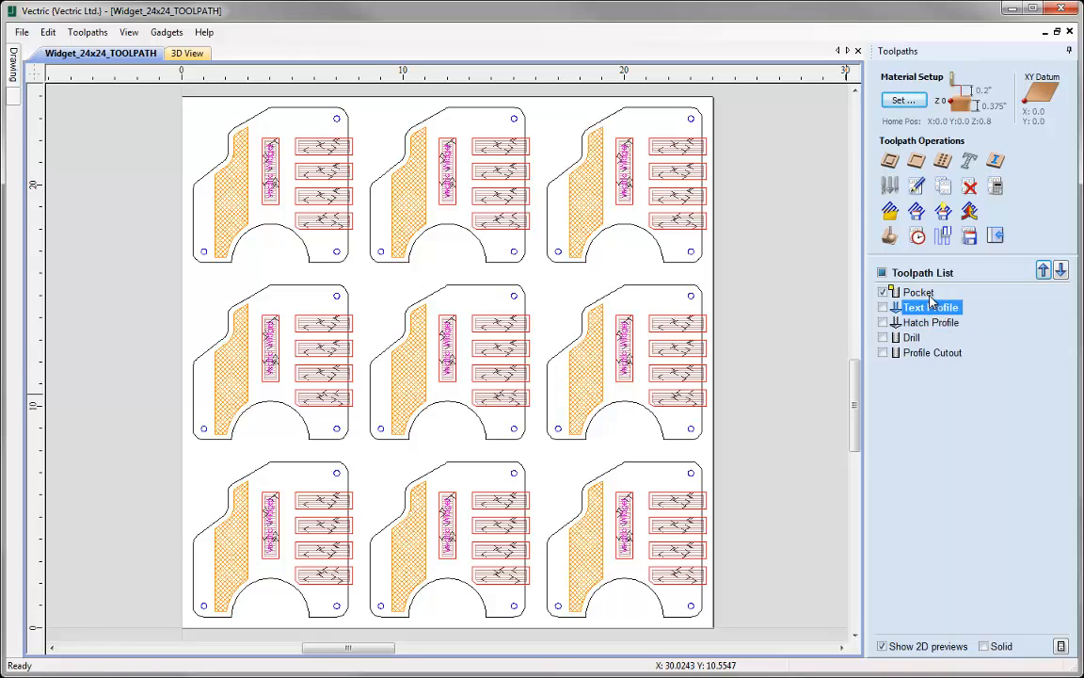
left_click(919, 293)
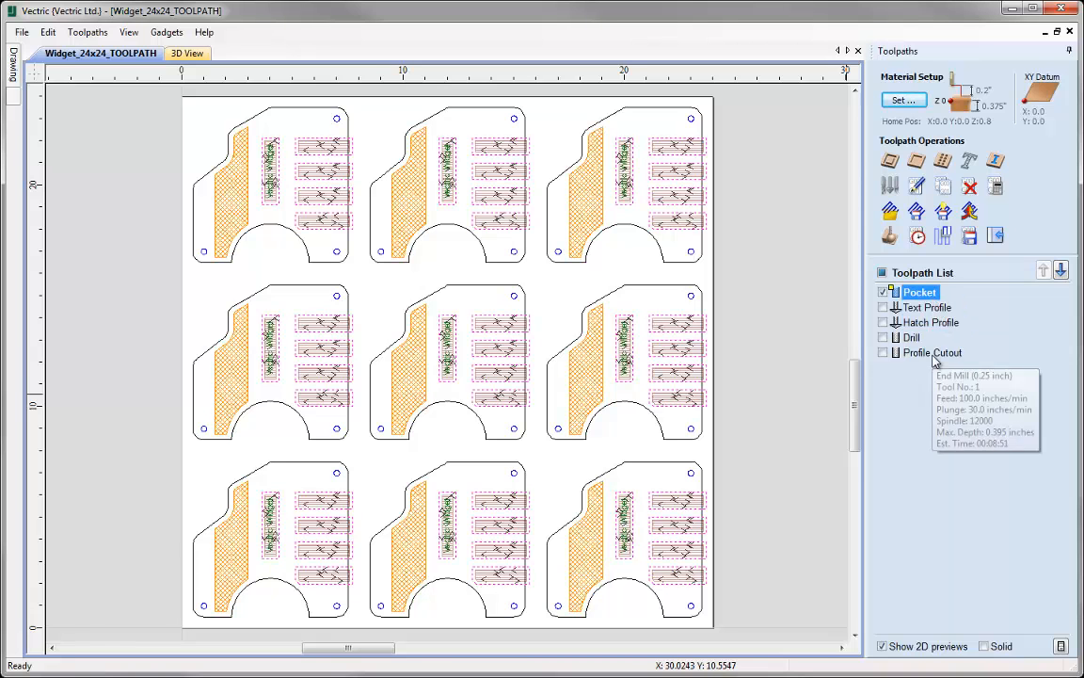
left_click(934, 356)
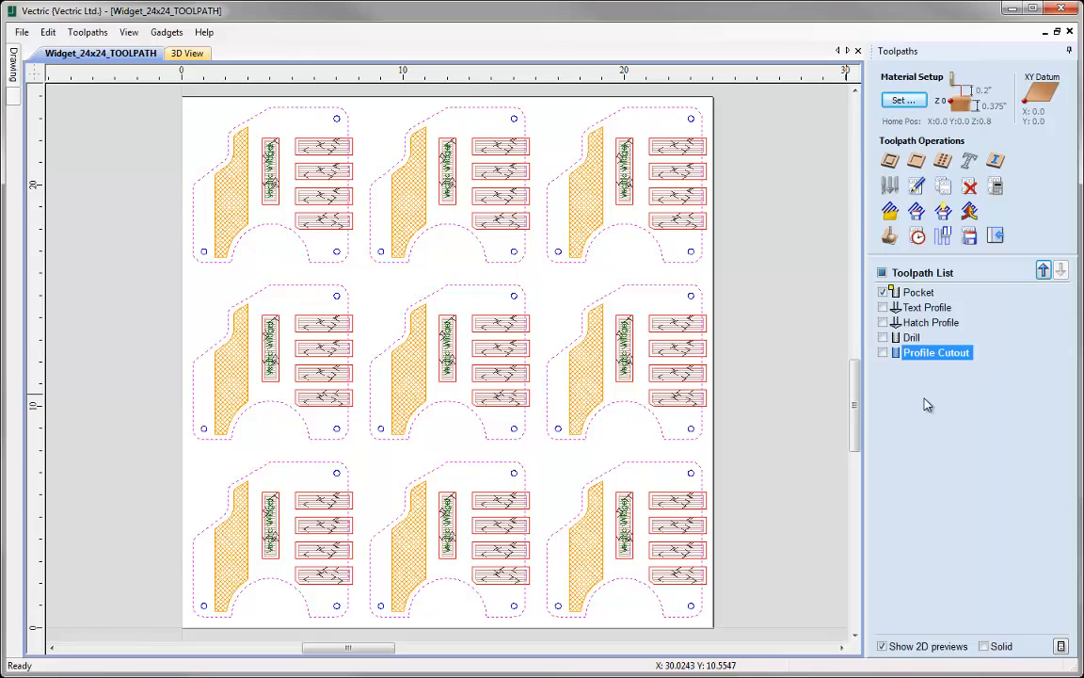
left_click(925, 405)
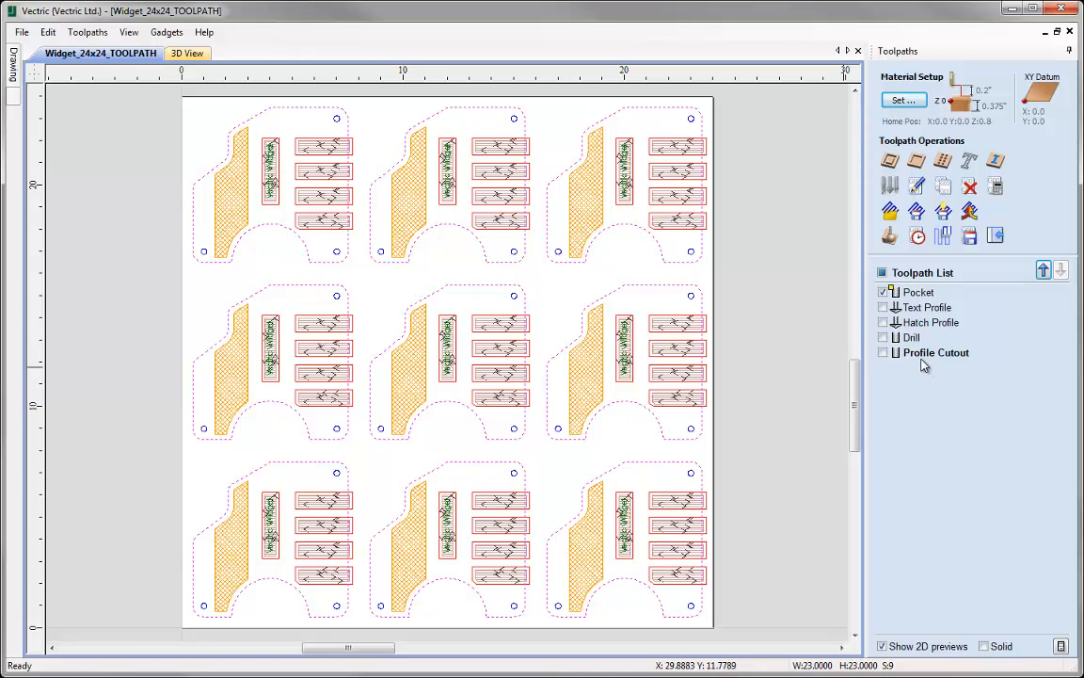
- Rename the Profile Cutout toolpath to "Profile Cut 0_25EM"
mouse_move(920, 360)
mouse_move(921, 338)
right_click(931, 359)
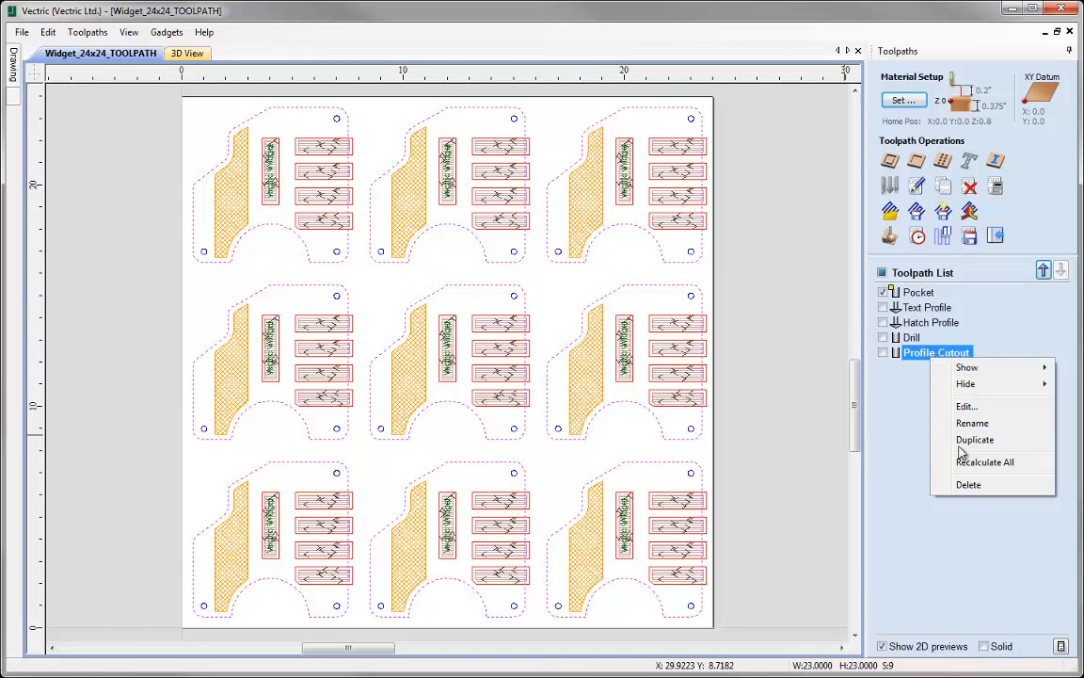
mouse_move(947, 379)
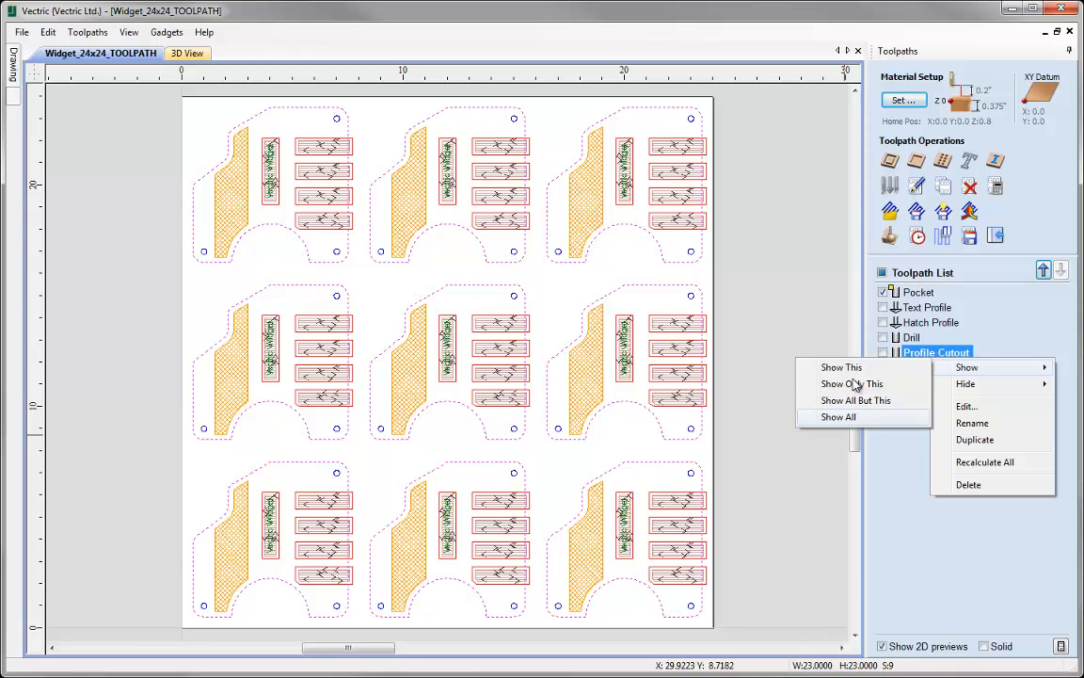
mouse_move(948, 367)
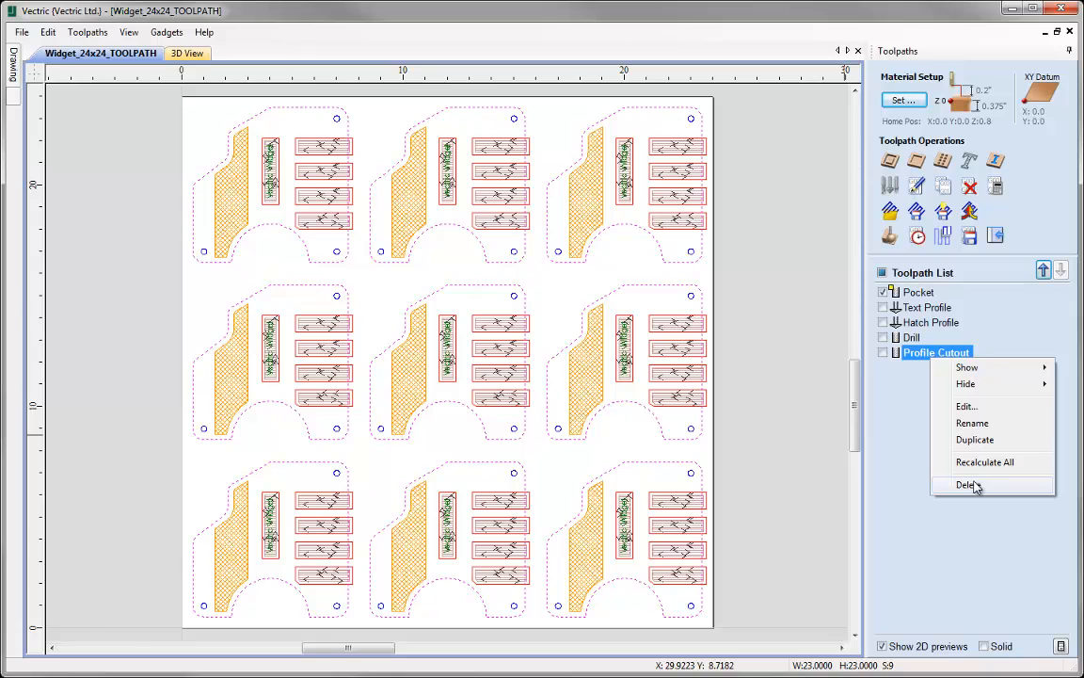
left_click(971, 425)
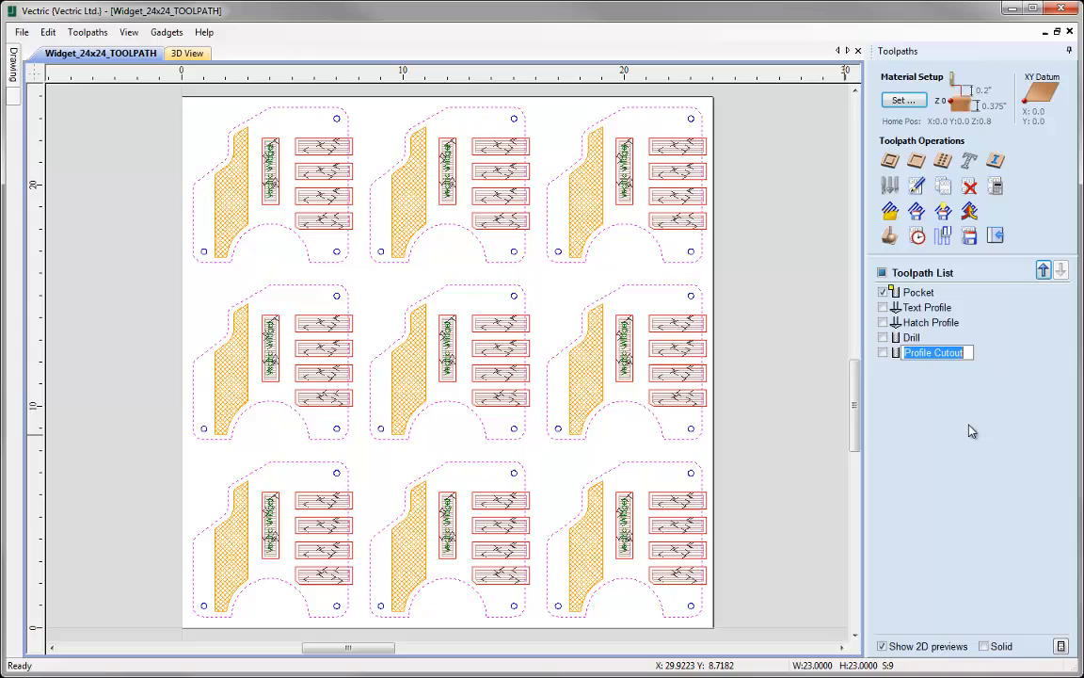
left_click(967, 352)
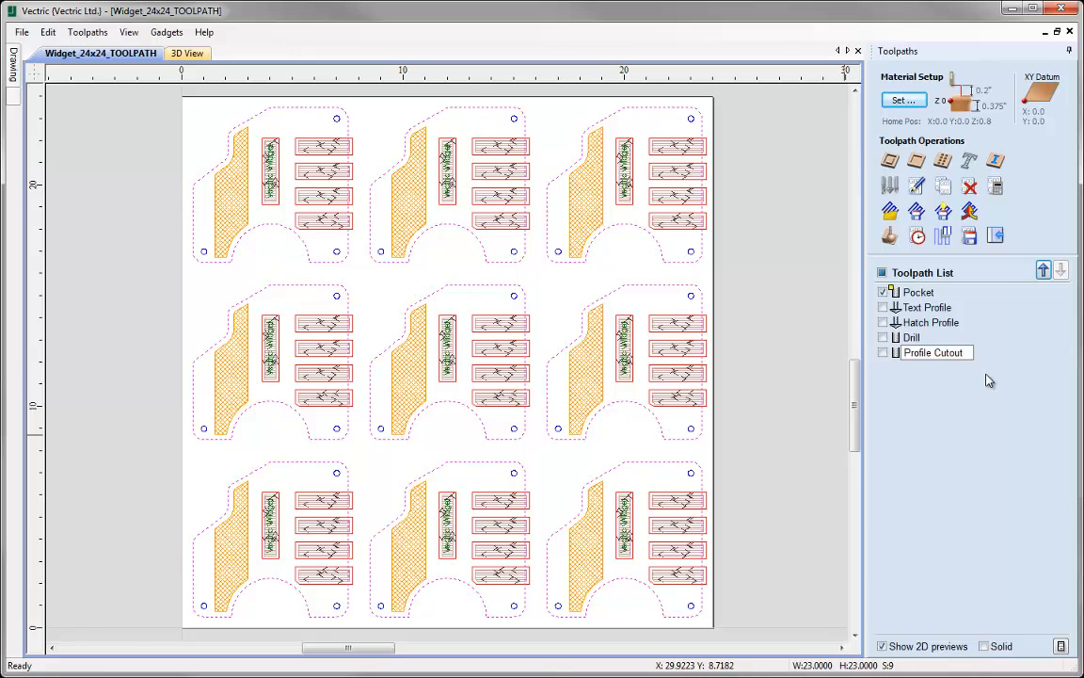
key("BackSpace")
key("BackSpace")
key("BackSpace")
type("0_25EM")
key("Return")
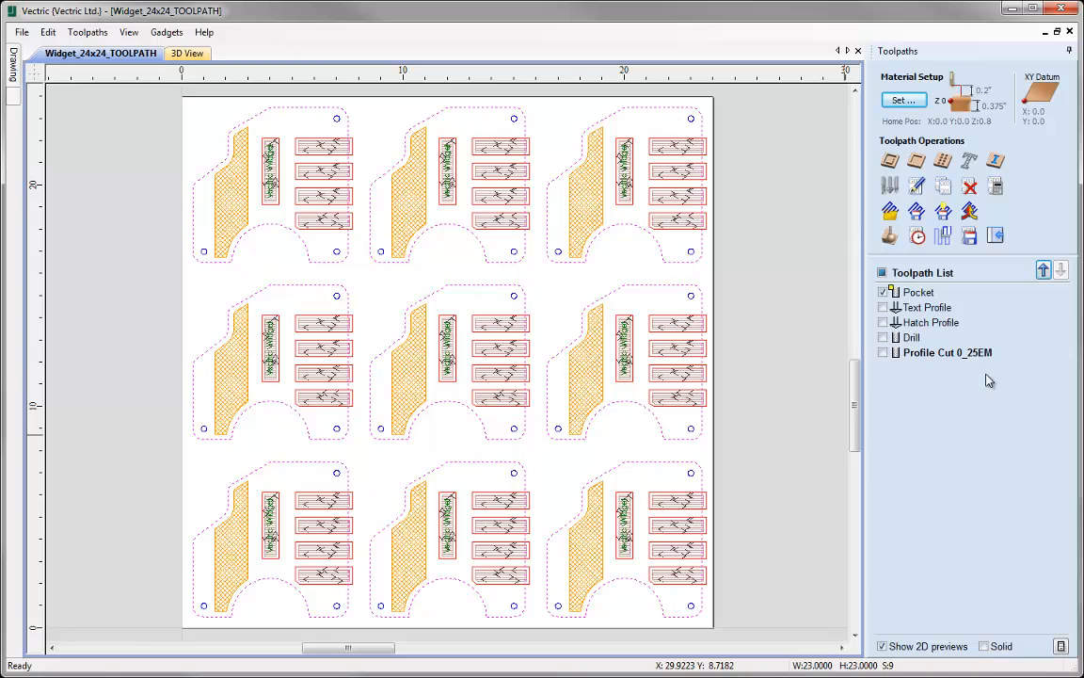
- Check the available commands for the Profile Cut 0_25EM toolpath, and hide the Pocket toolpath
right_click(921, 360)
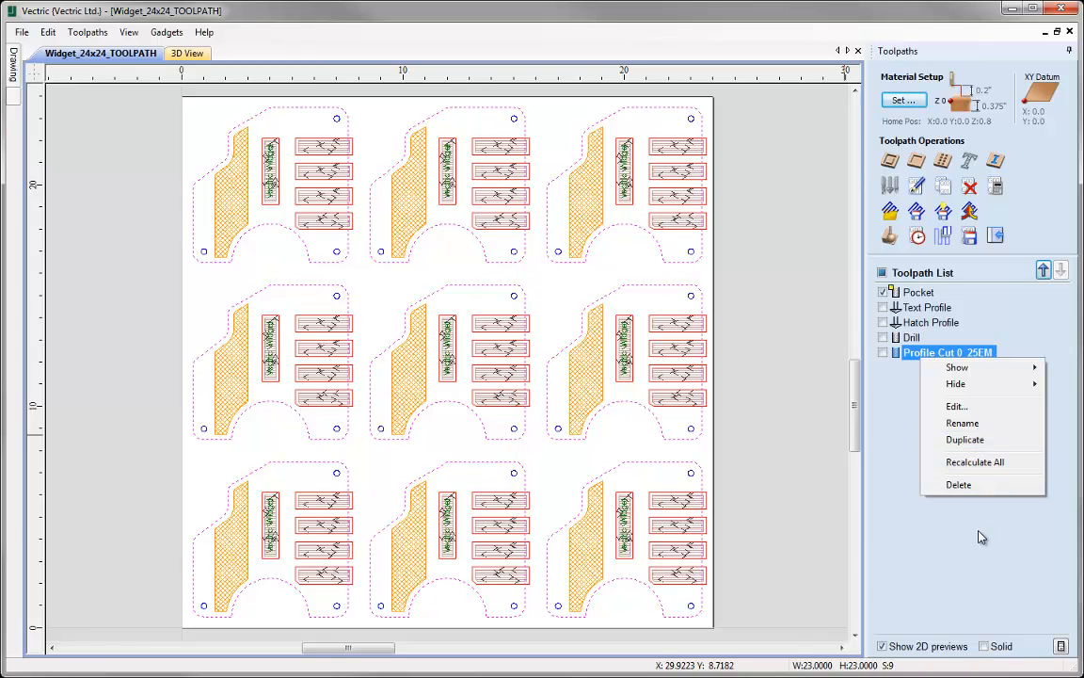
left_click(975, 463)
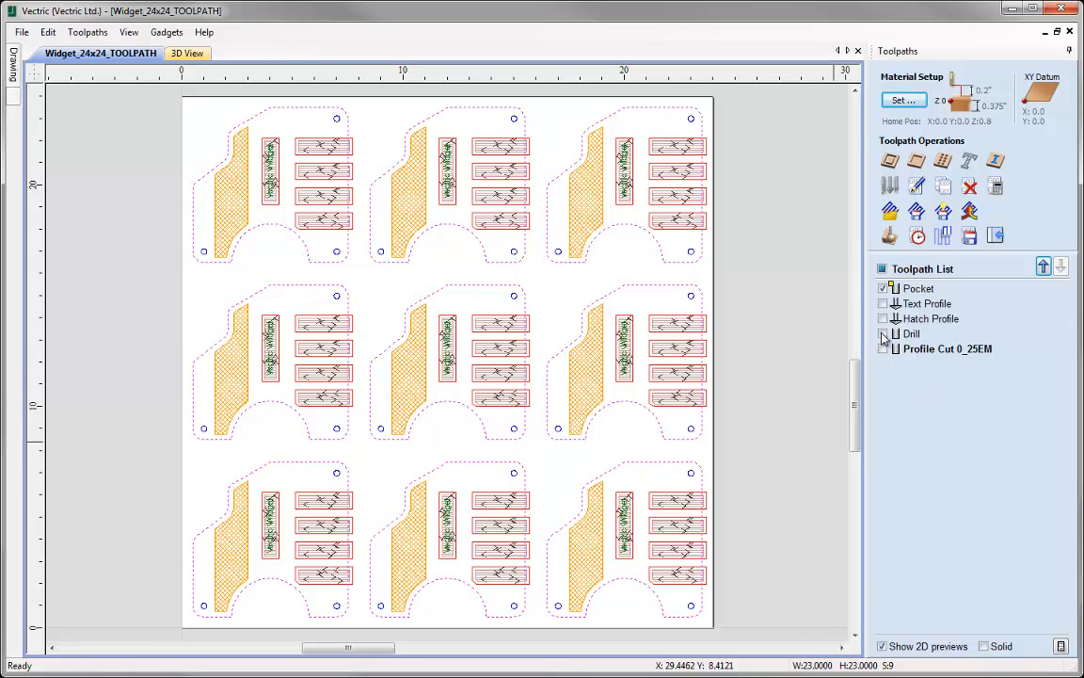
left_click(883, 289)
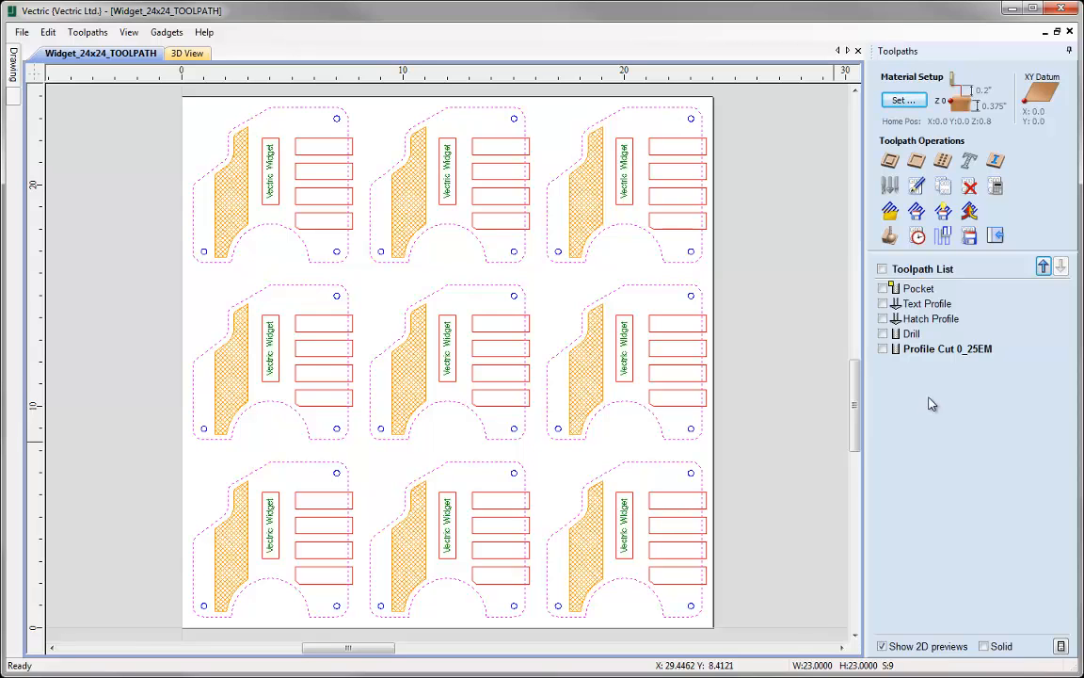
- Select the Pocket toolpath, open its settings for editing in two different ways, and close them each time without recalculating
left_click(919, 288)
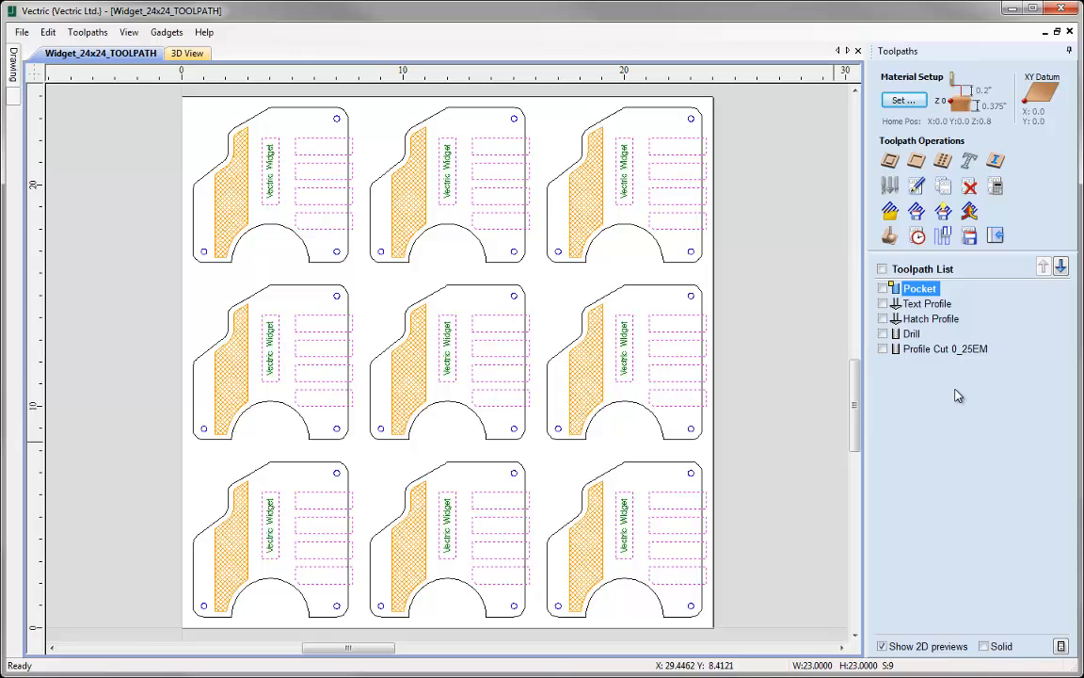
left_click(916, 189)
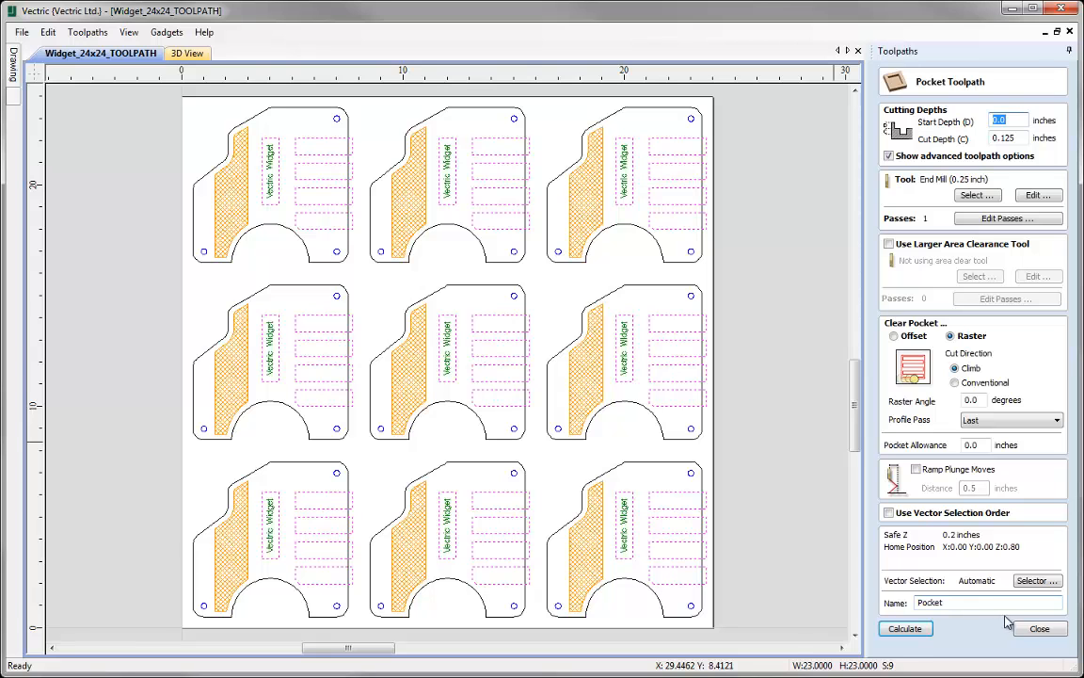
left_click(1038, 629)
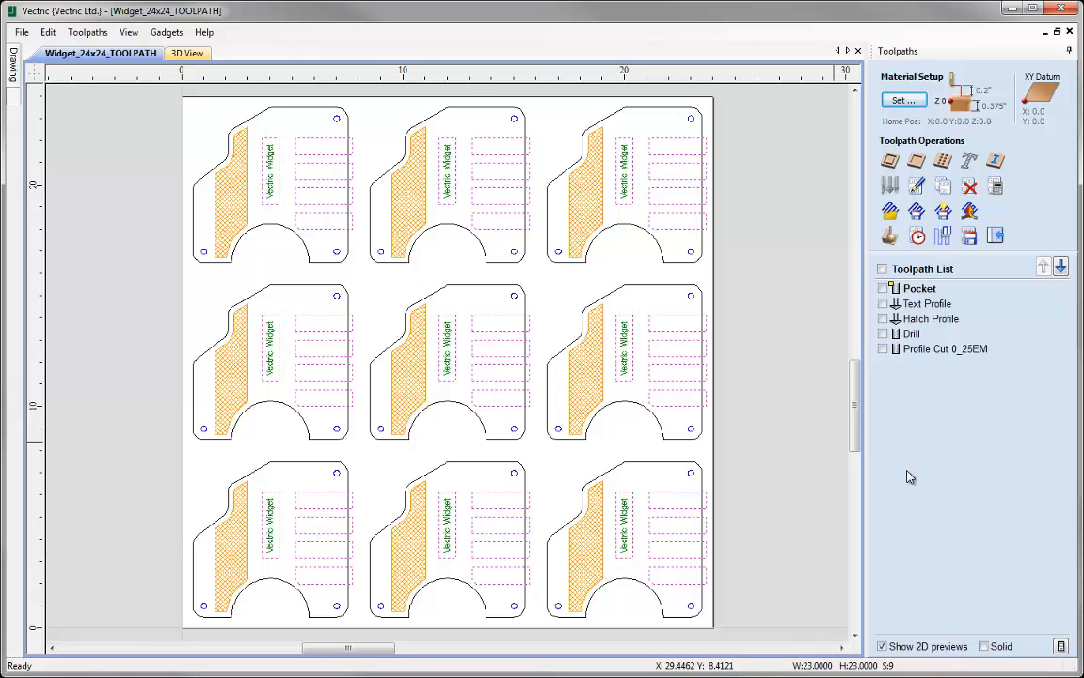
mouse_move(918, 294)
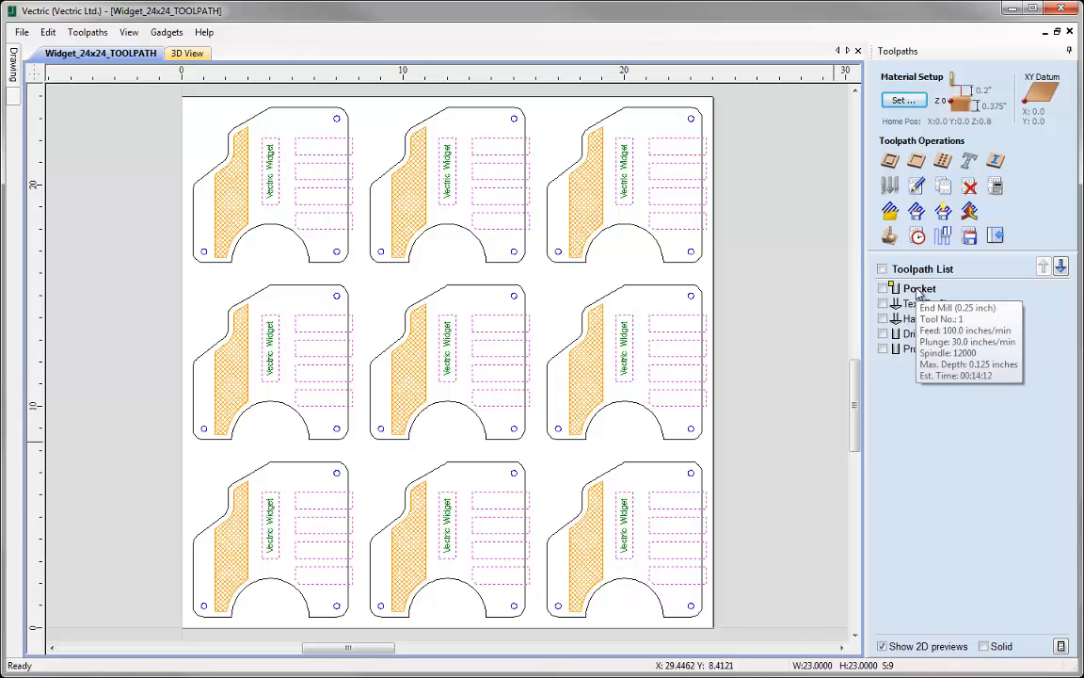
double_click(917, 291)
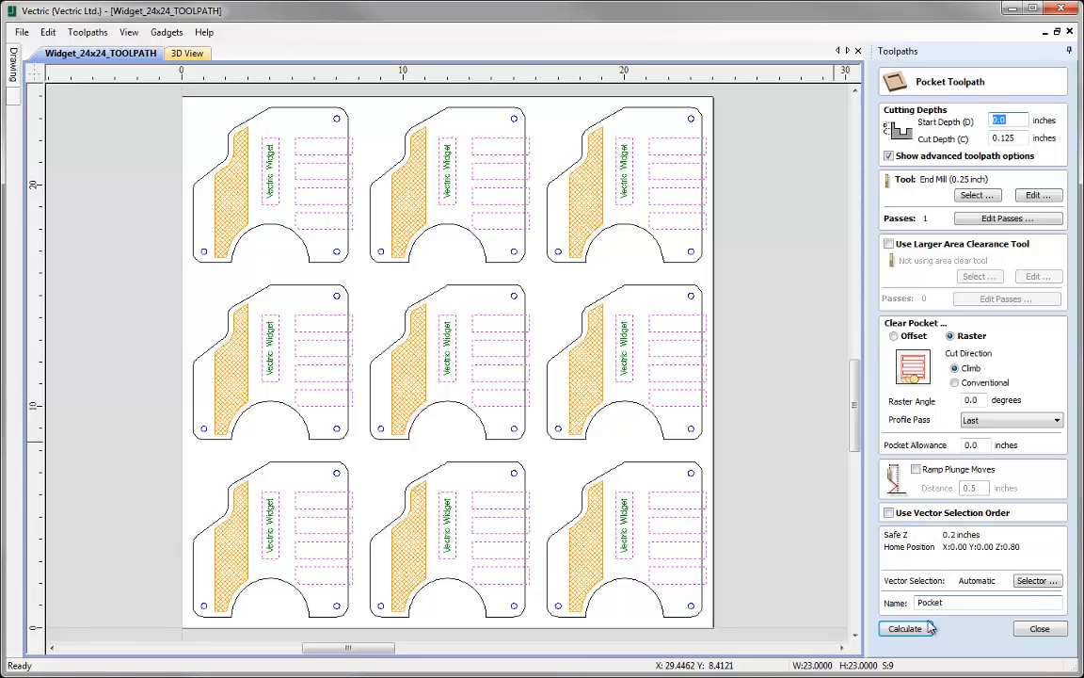
left_click(1038, 630)
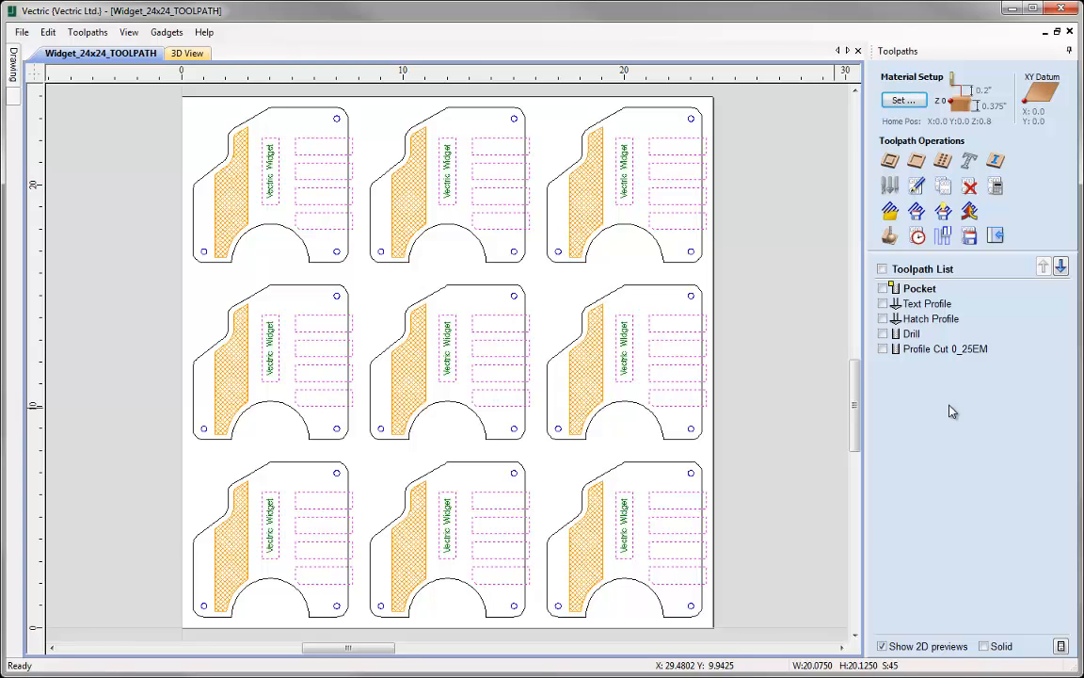
- Duplicate the Text Profile toolpath and delete the copy
left_click(927, 304)
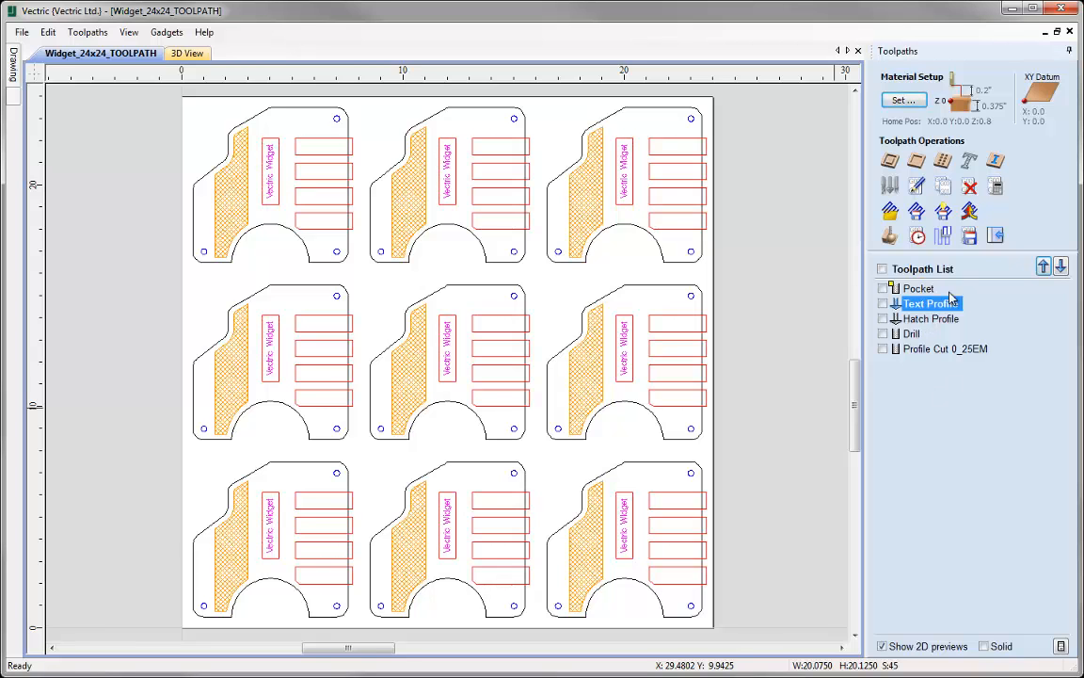
left_click(944, 188)
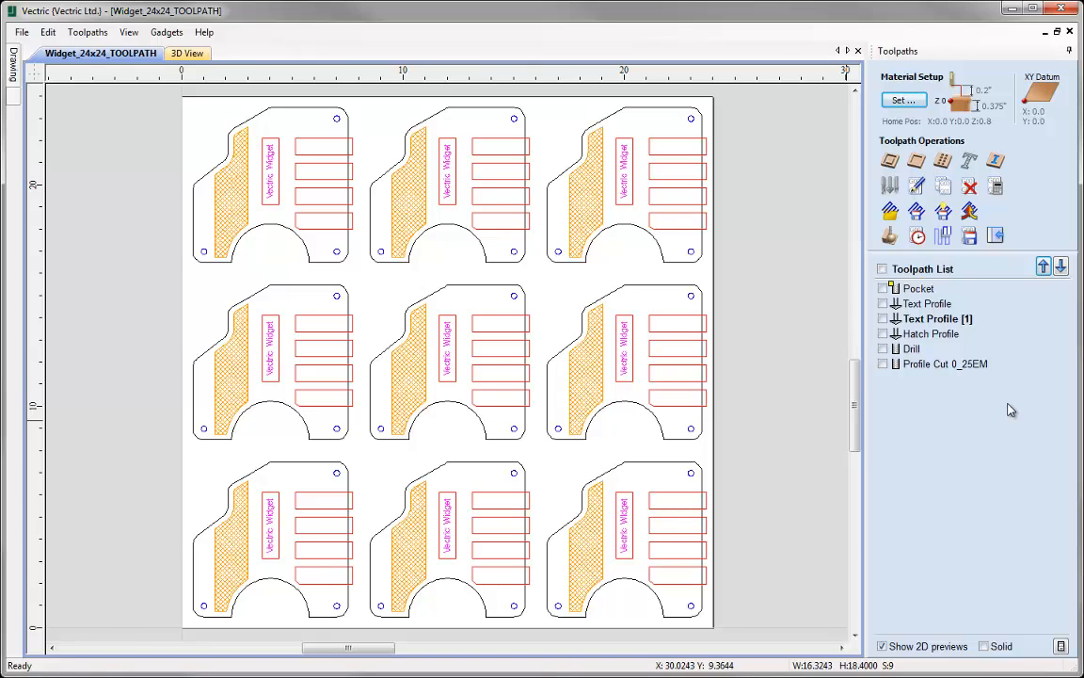
left_click(967, 187)
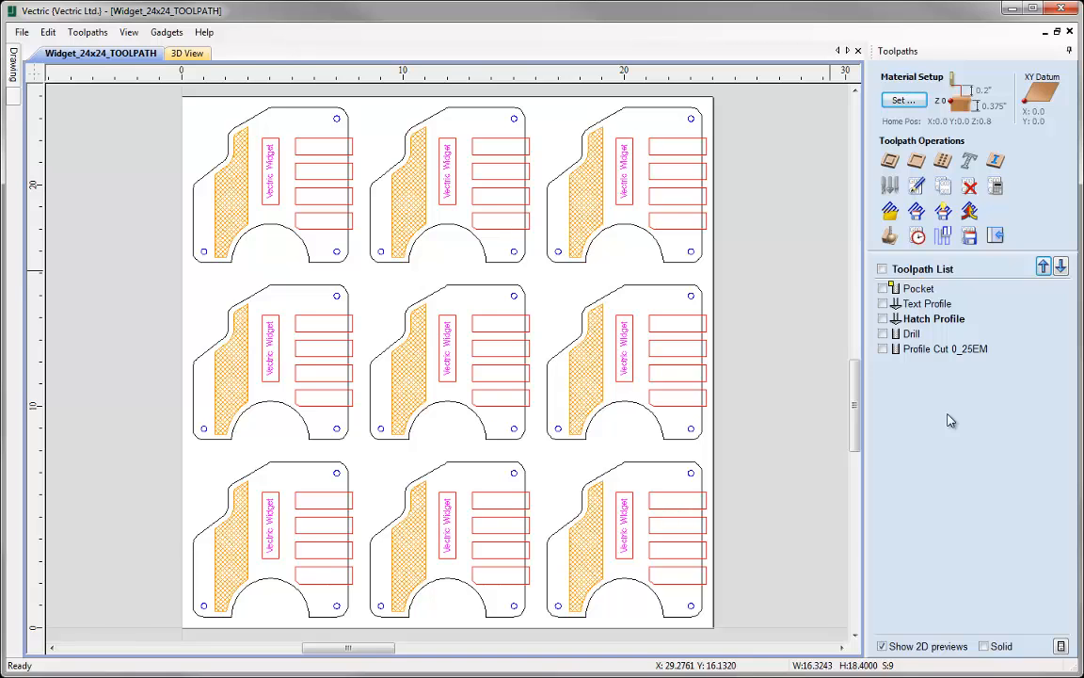
- Recalculate all toolpaths in the job and acknowledge the notices
left_click(999, 190)
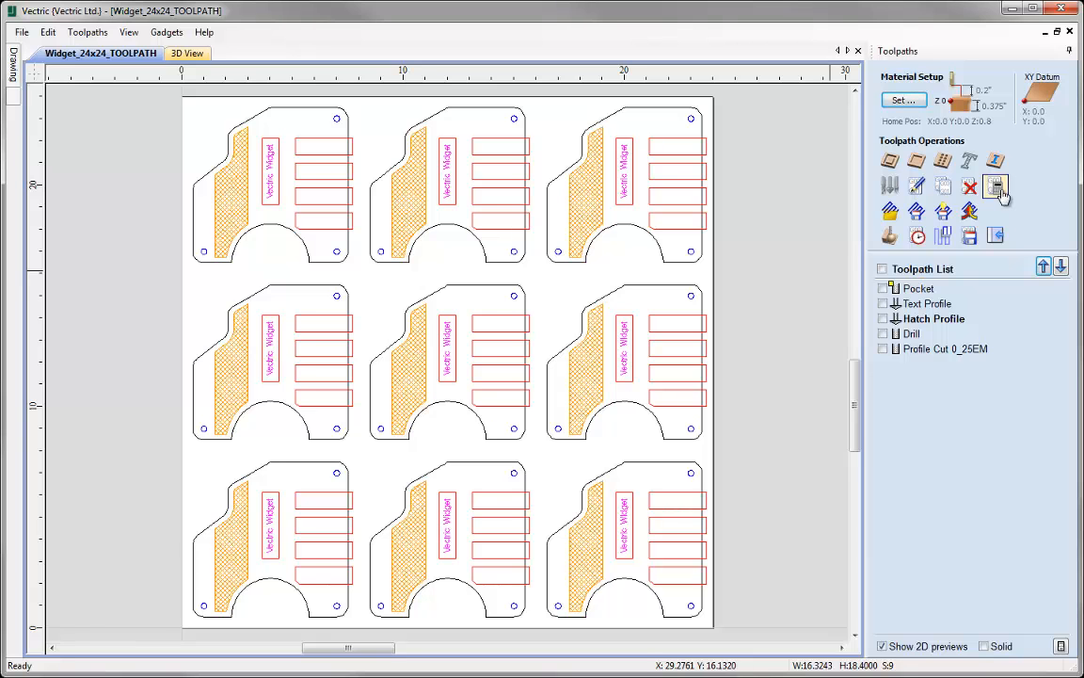
left_click(1001, 191)
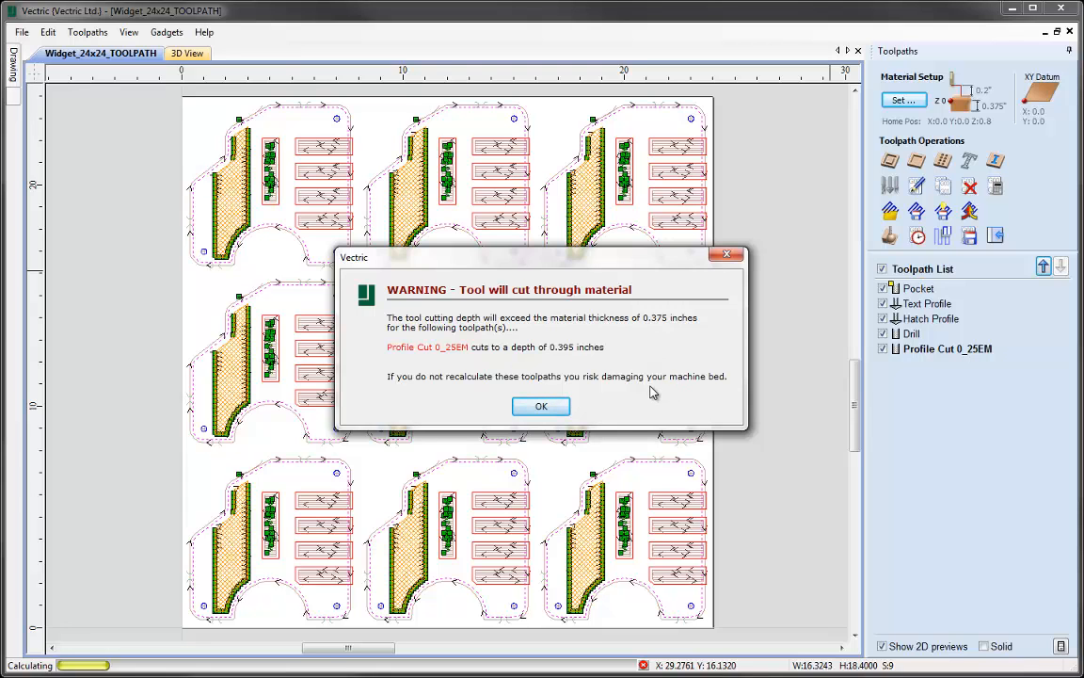
left_click(542, 406)
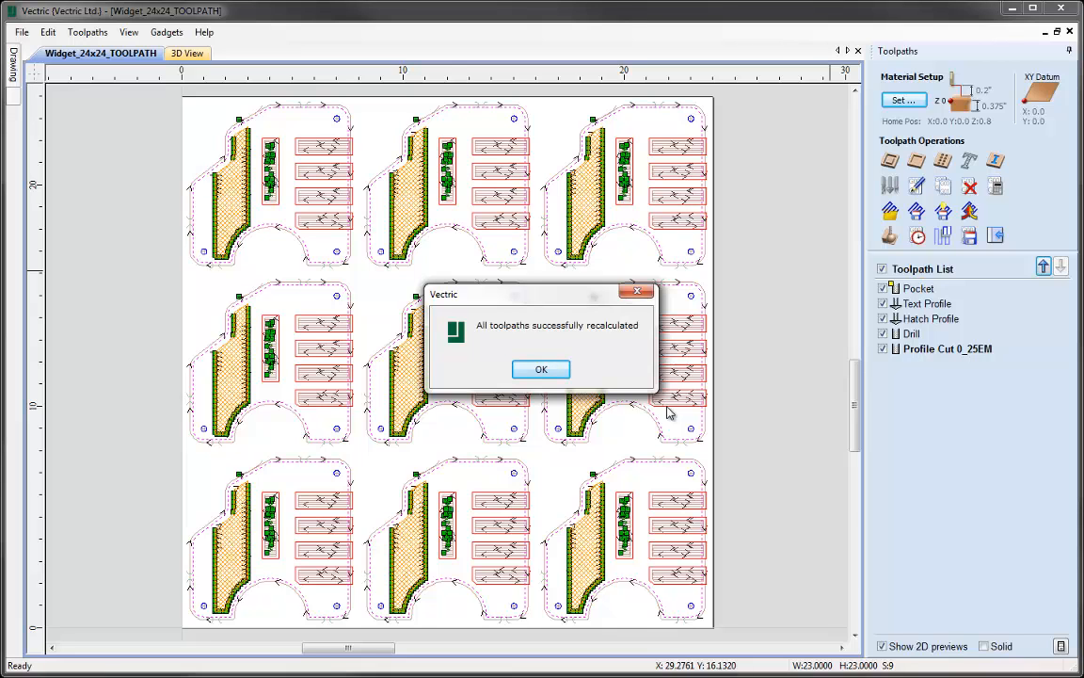
left_click(541, 369)
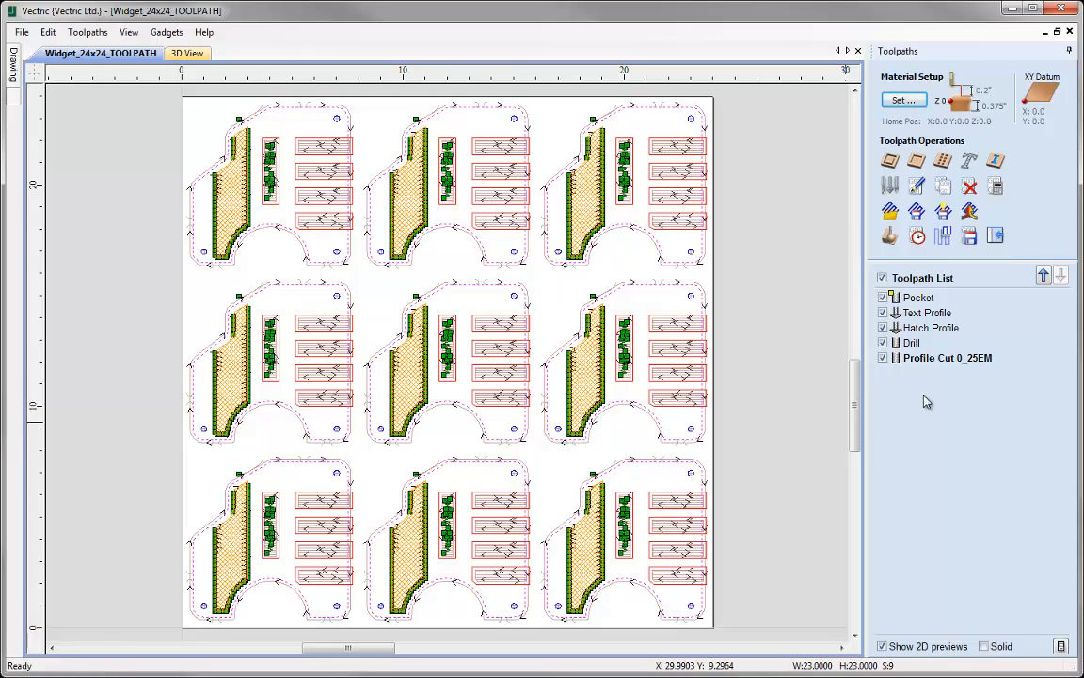
- Preview only the Pocket, Text Profile and Hatch Profile toolpaths in 3D, and return to the 2D view with all toolpaths hidden
left_click(891, 238)
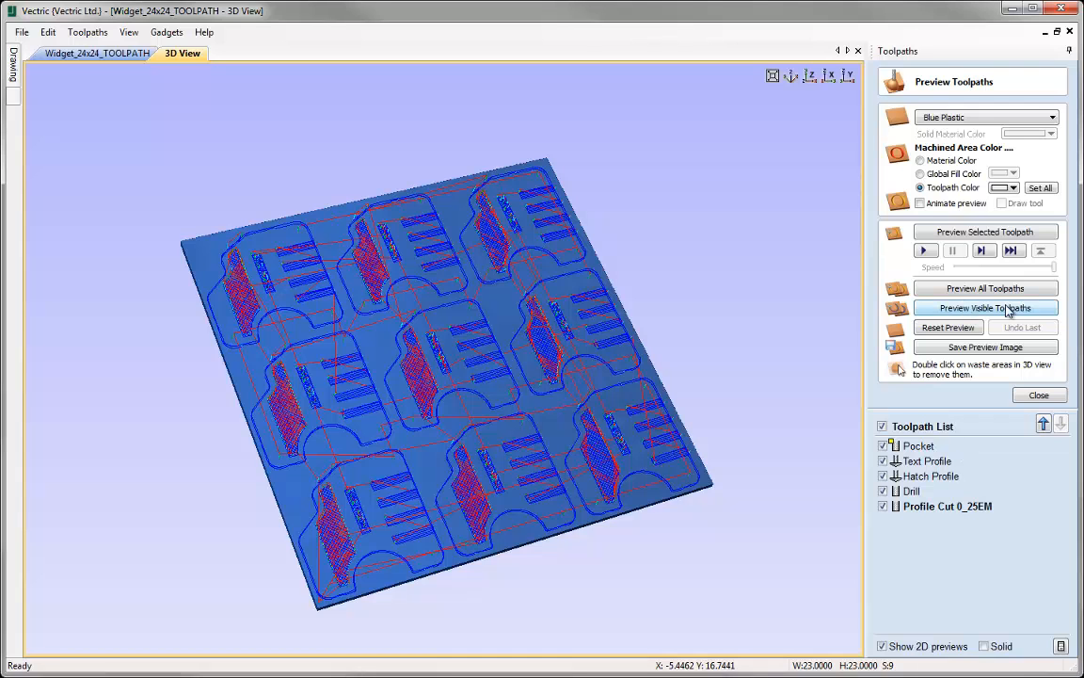
left_click(884, 491)
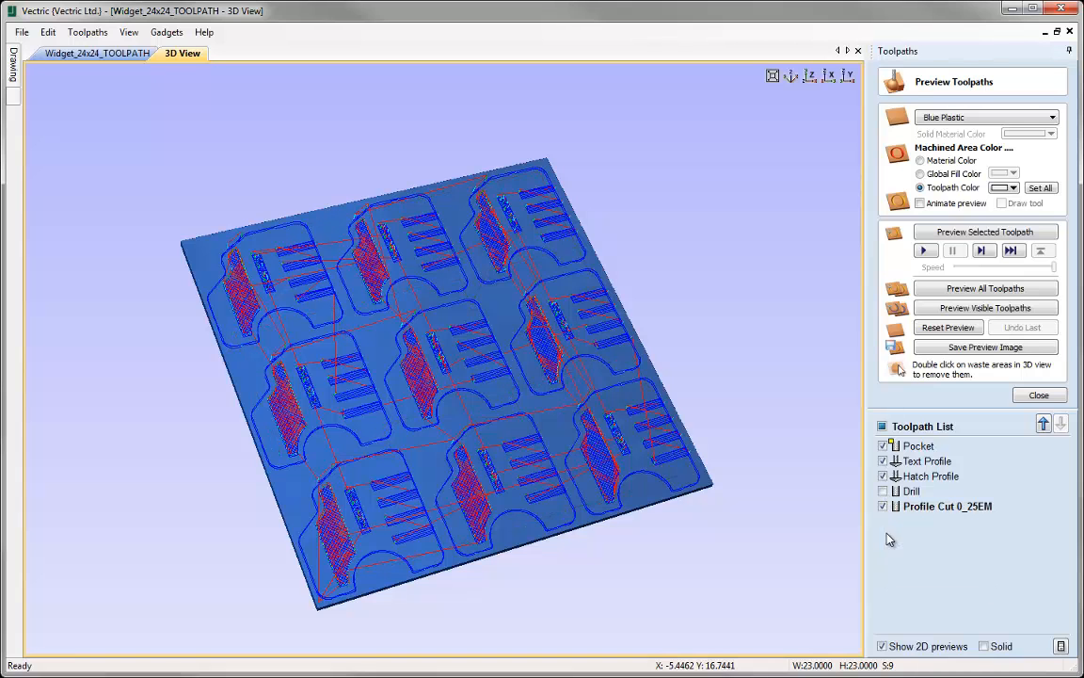
left_click(884, 507)
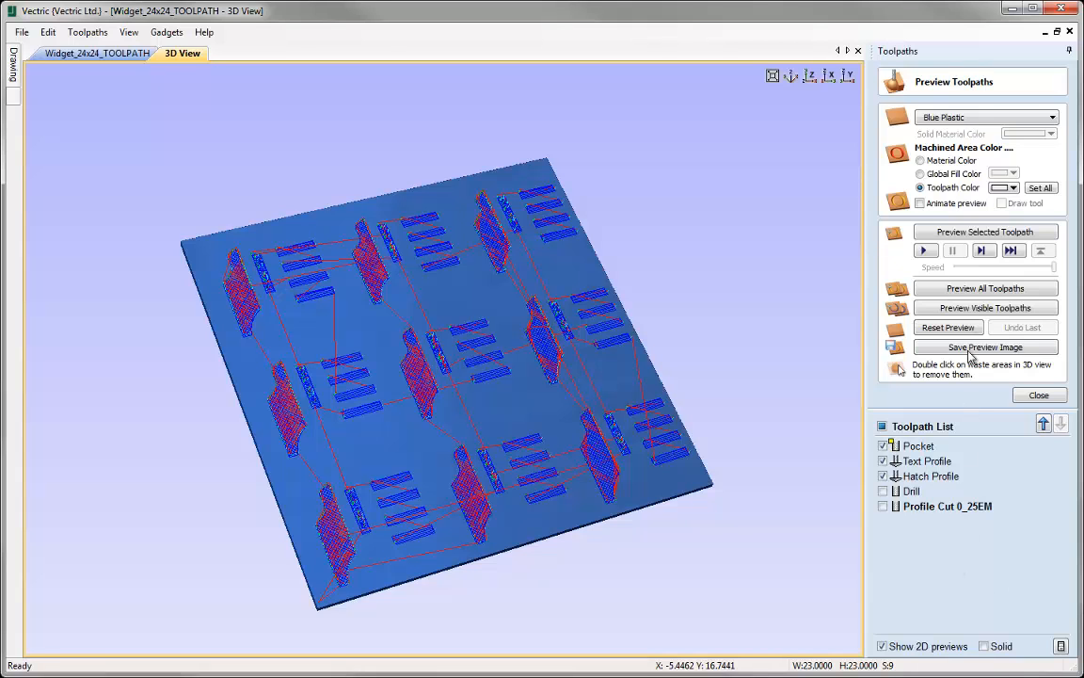
left_click(969, 313)
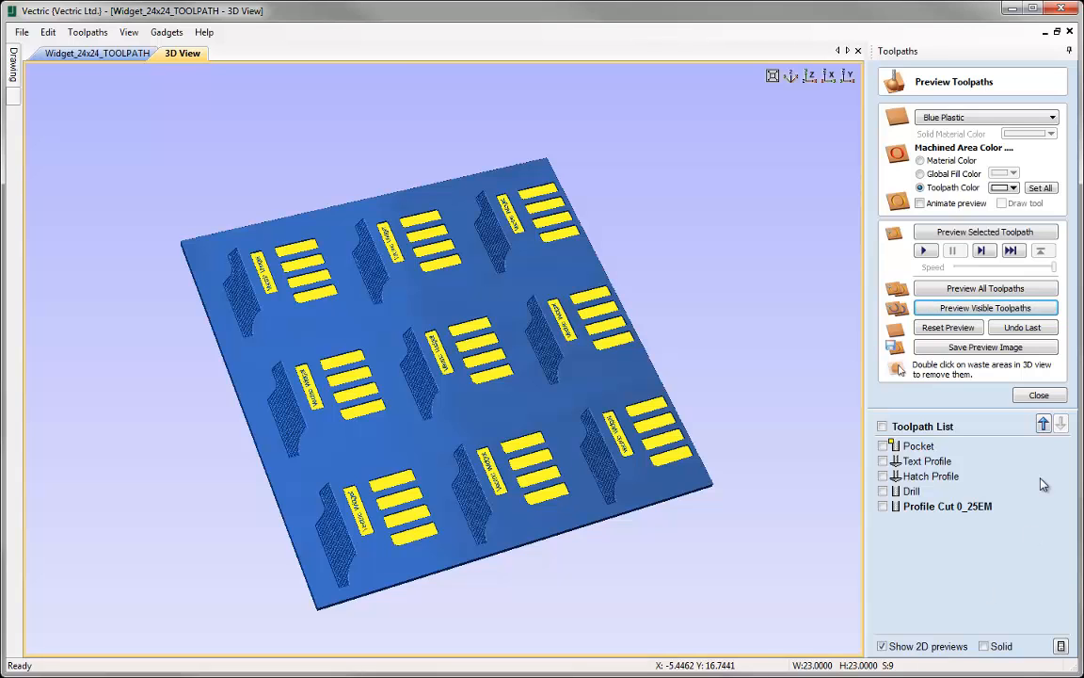
left_click(1038, 394)
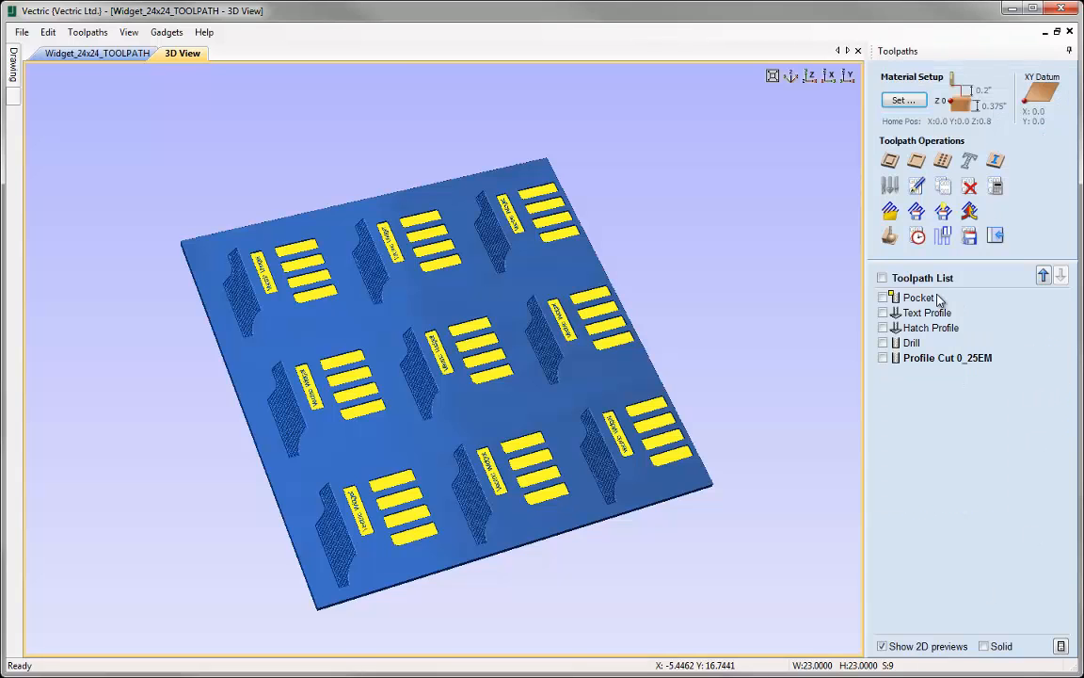
left_click(94, 52)
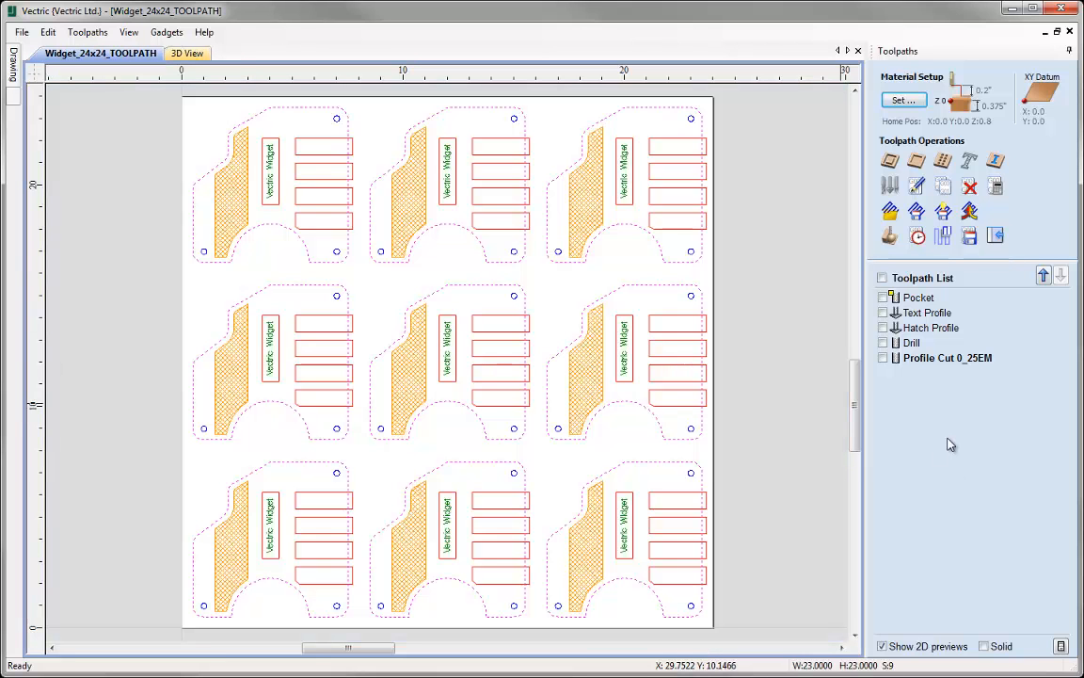
- Make Text Profile and Hatch Profile visible for saving, turn off output of all visible toolpaths to one file, and close without saving
left_click(969, 237)
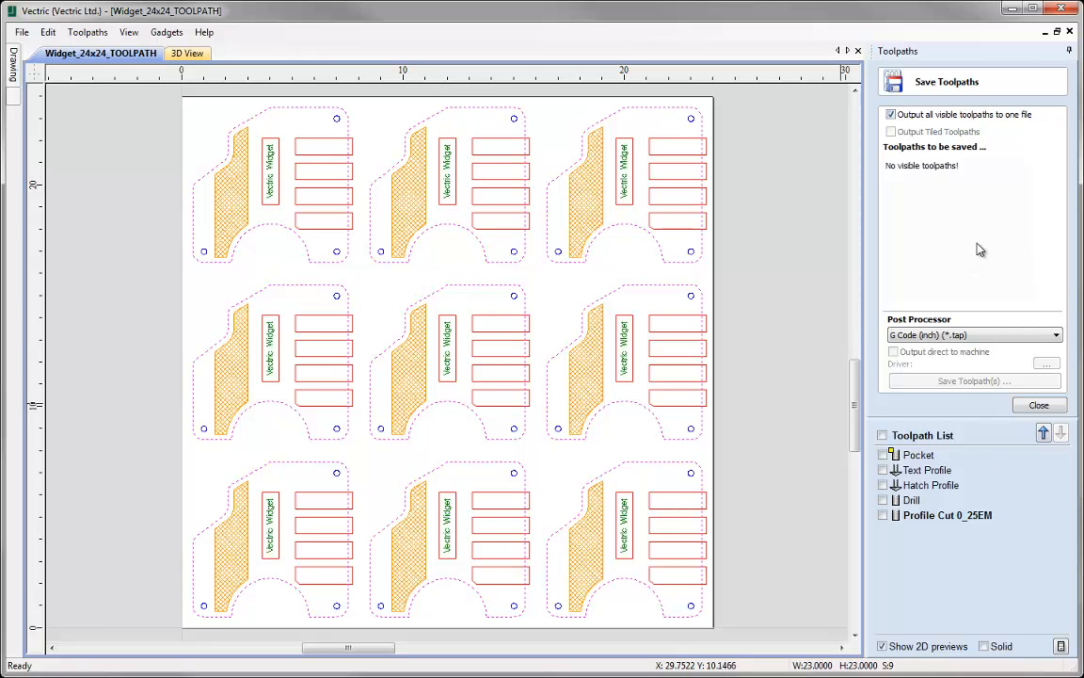
left_click(883, 470)
left_click(882, 485)
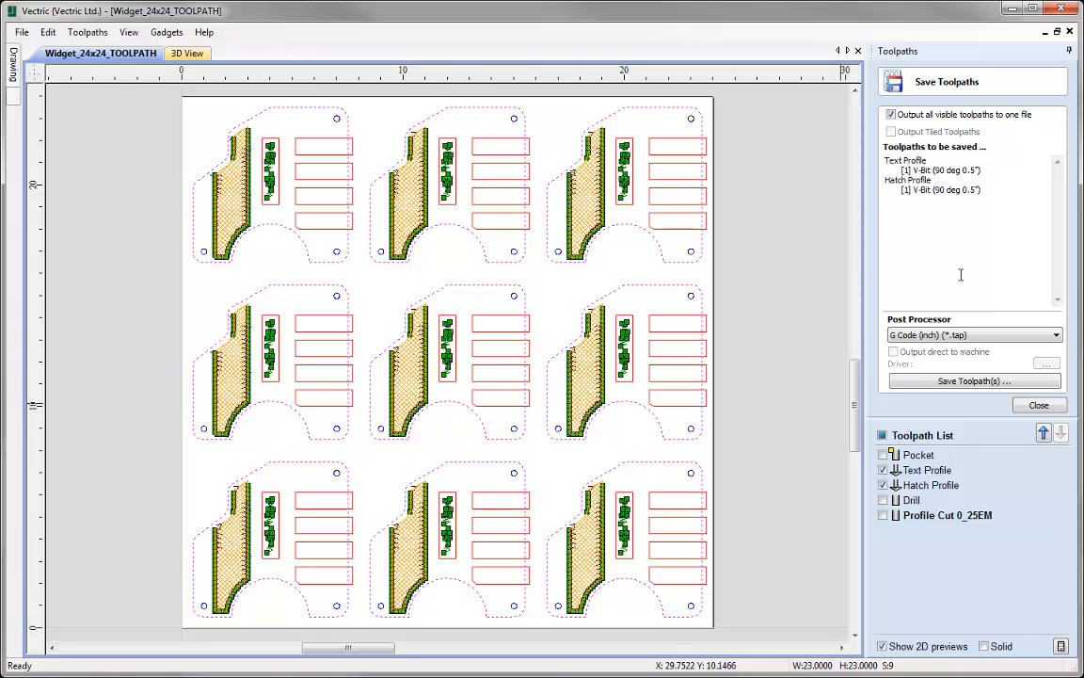
left_click(890, 114)
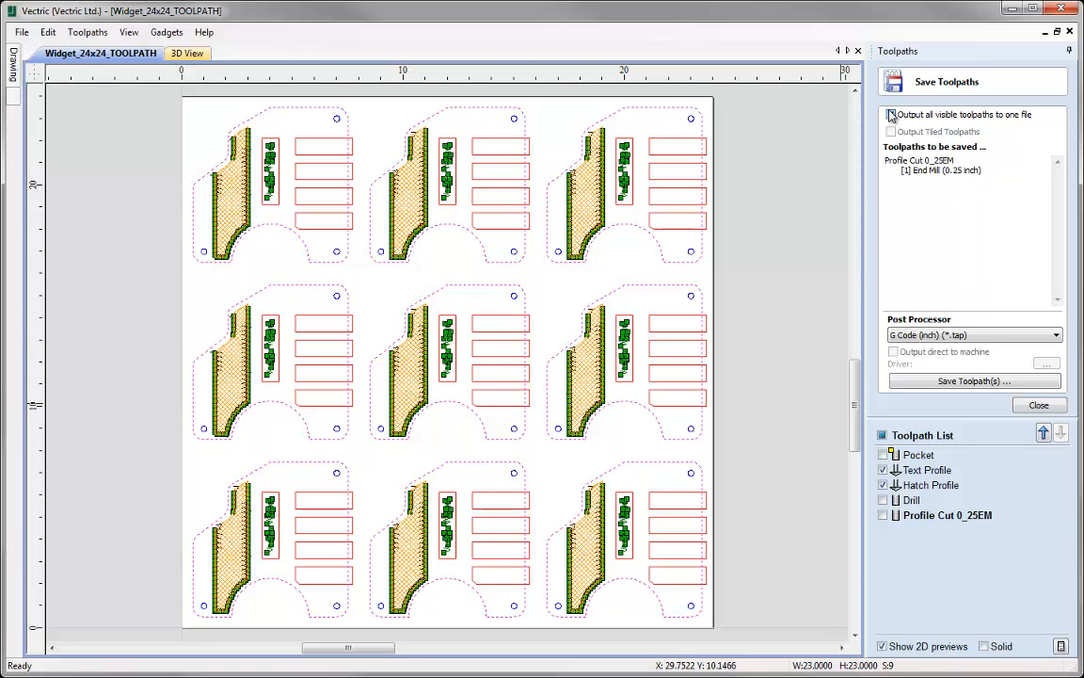
mouse_move(906, 519)
left_click(1024, 406)
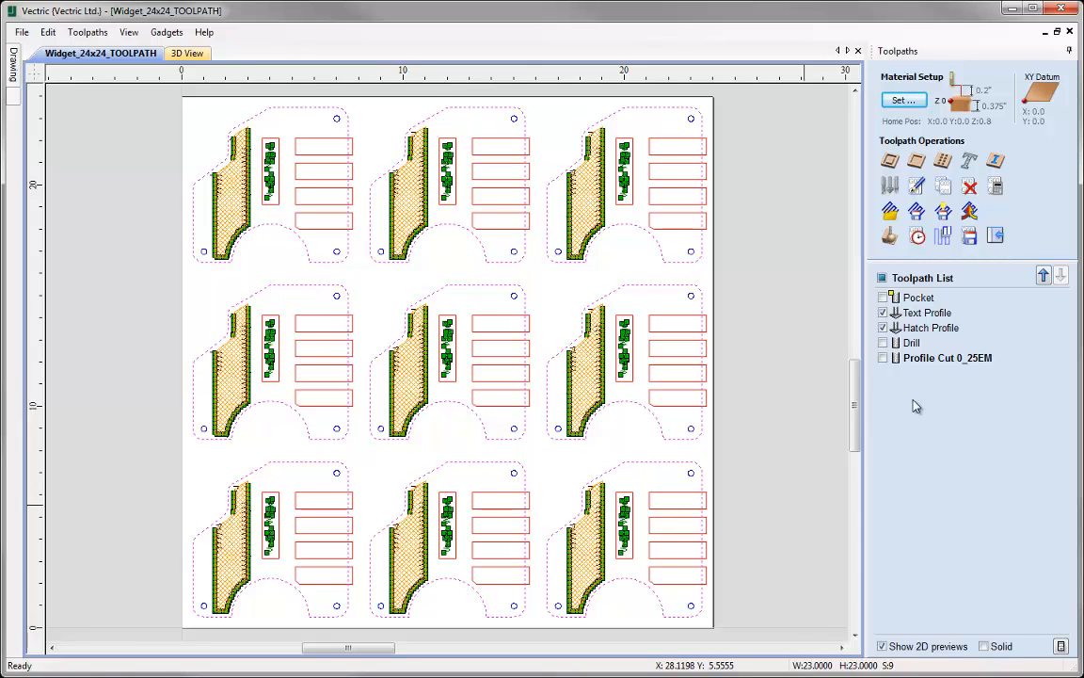
- Move the Drill toolpath below Profile Cut 0_25EM, and back up the list until it sits directly below Pocket
left_click(909, 342)
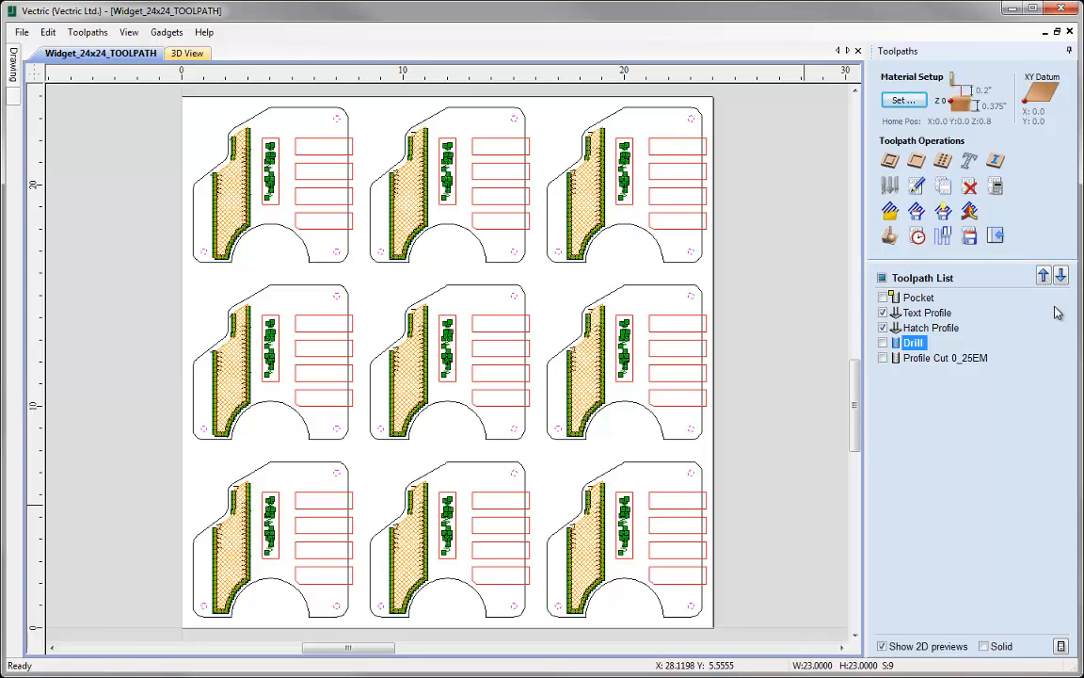
left_click(1061, 275)
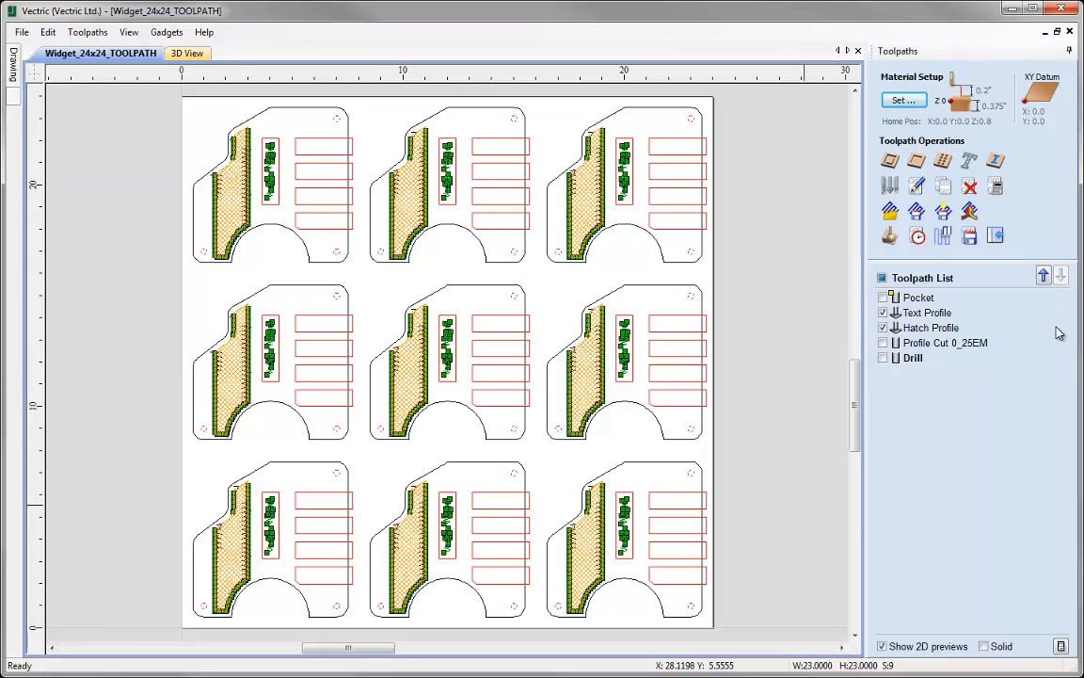
left_click(1044, 275)
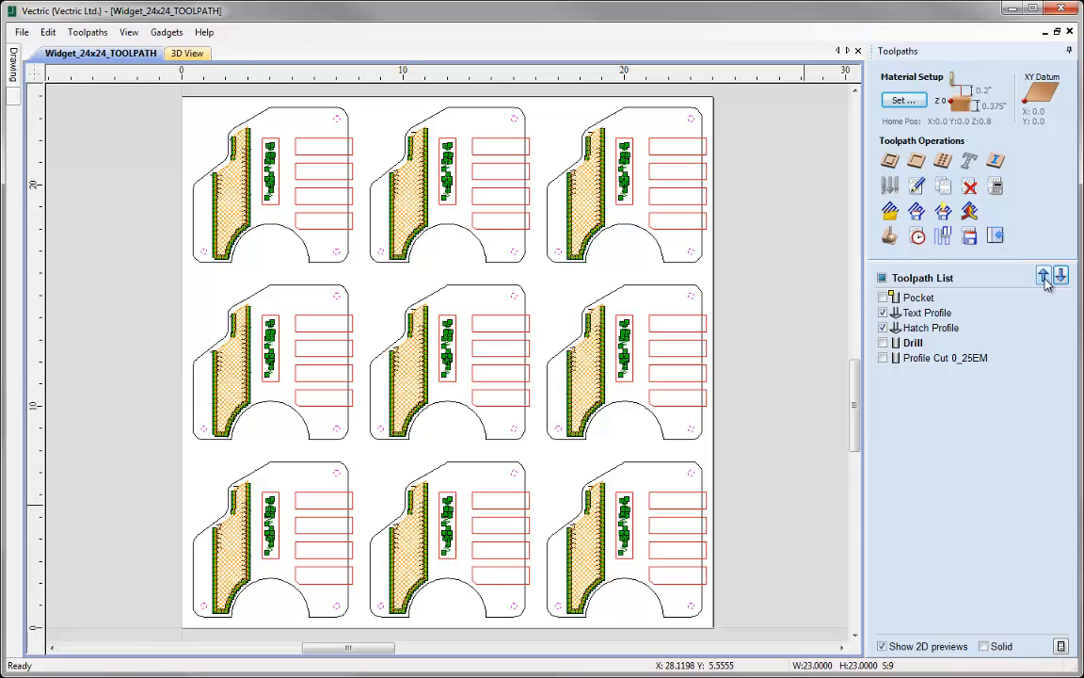
left_click(1044, 276)
left_click(1043, 275)
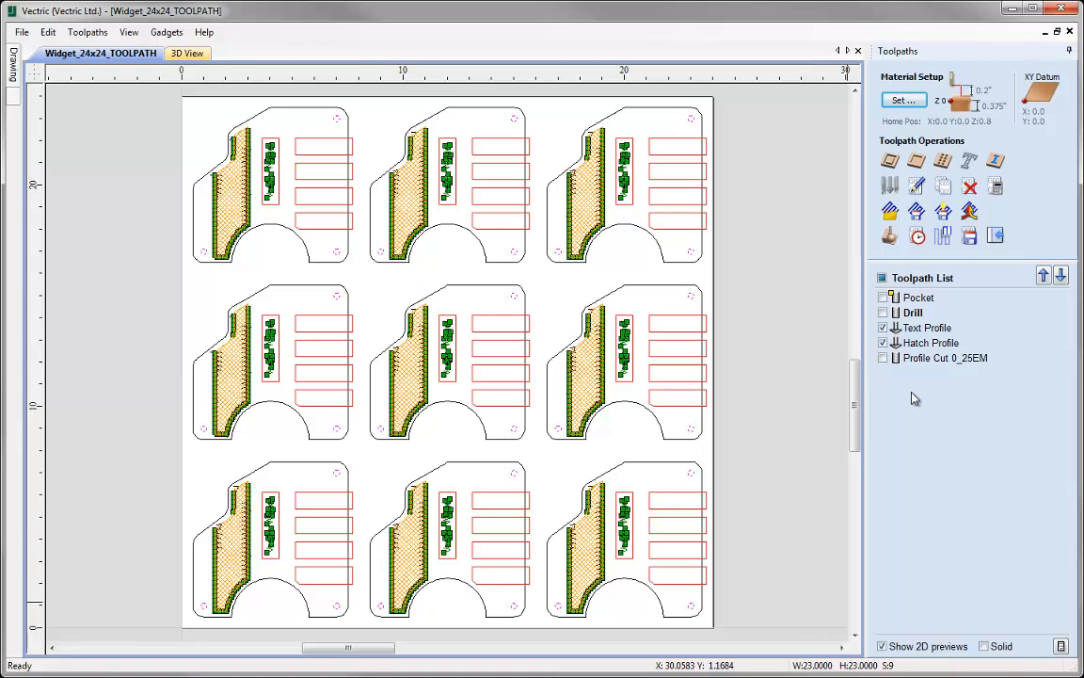
- Open the Toolpaths Summary and make all toolpaths visible so the machining time estimate includes every one
left_click(917, 238)
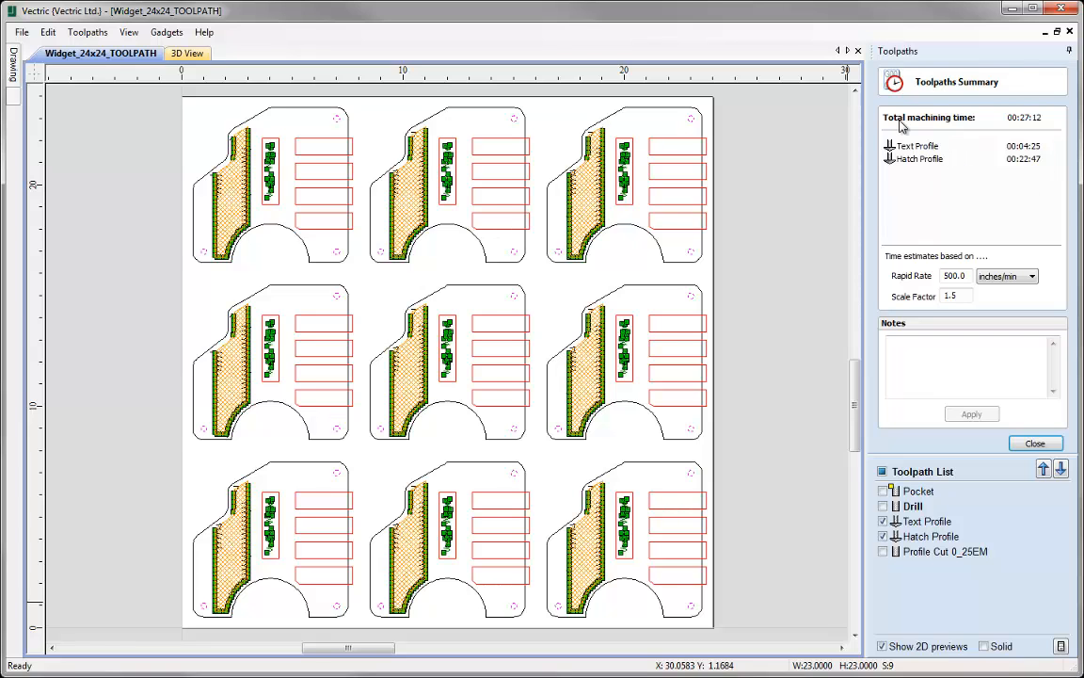
left_click(883, 491)
left_click(883, 506)
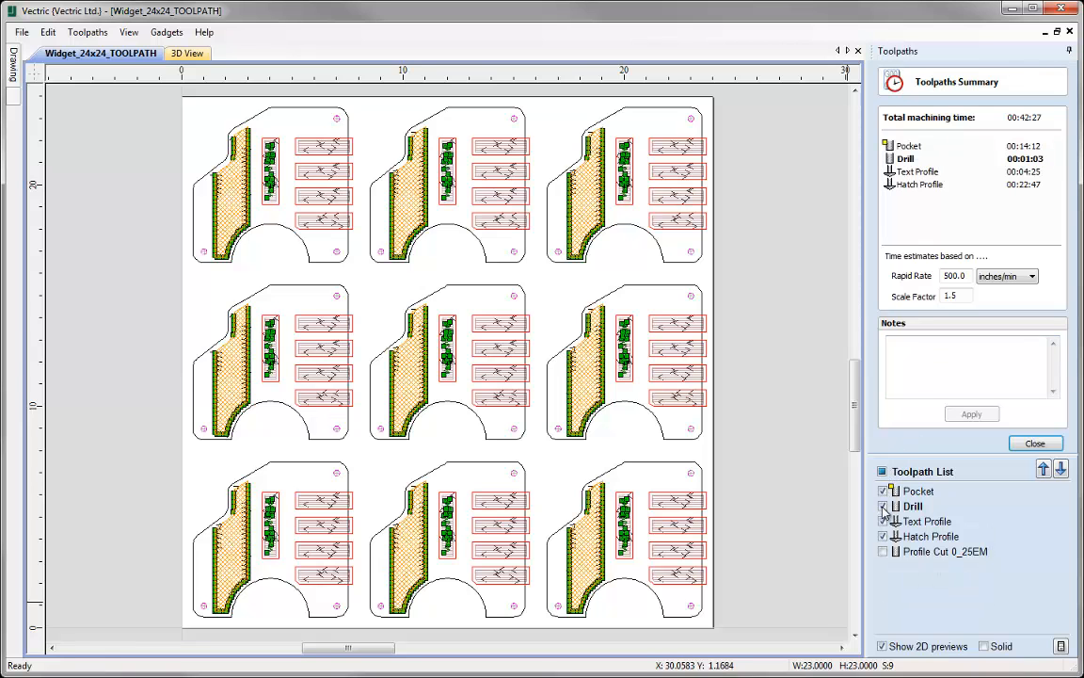
left_click(882, 471)
left_click(882, 472)
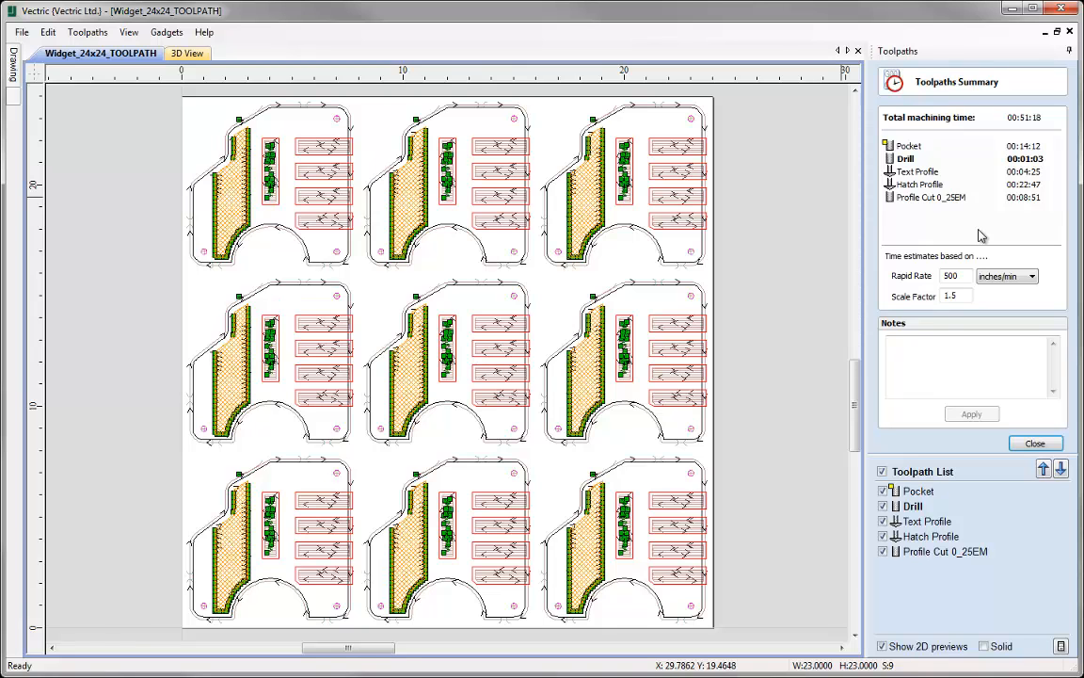
- Set the rapid rate for the machining time estimates to 600 inches/min
left_click_drag(966, 275, 936, 273)
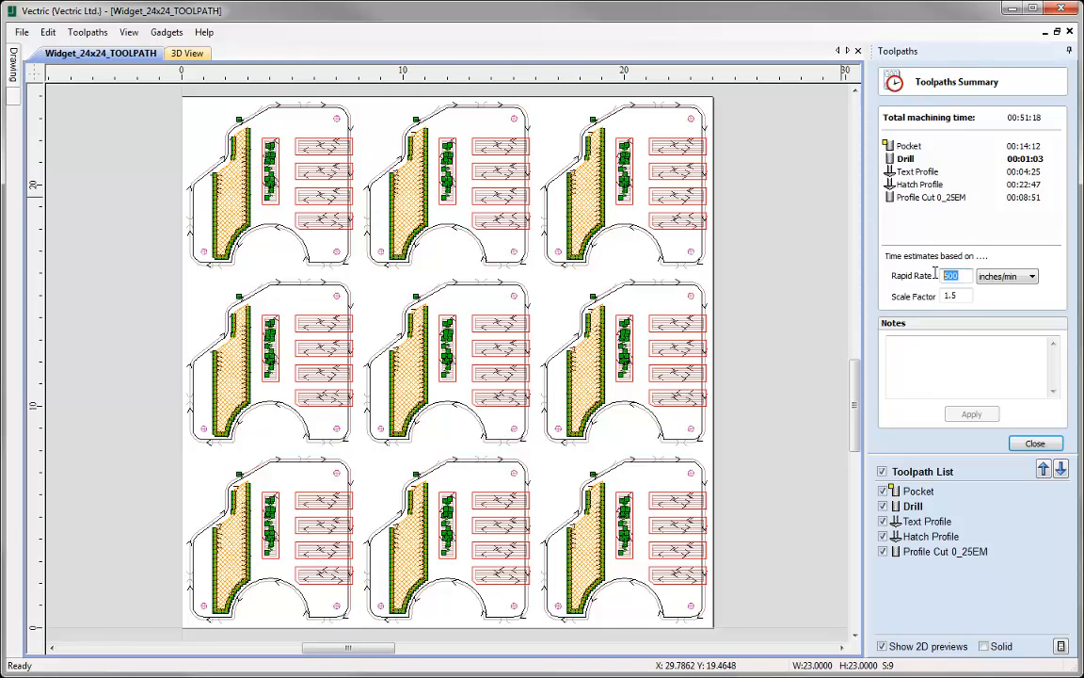
type("600")
left_click(1032, 279)
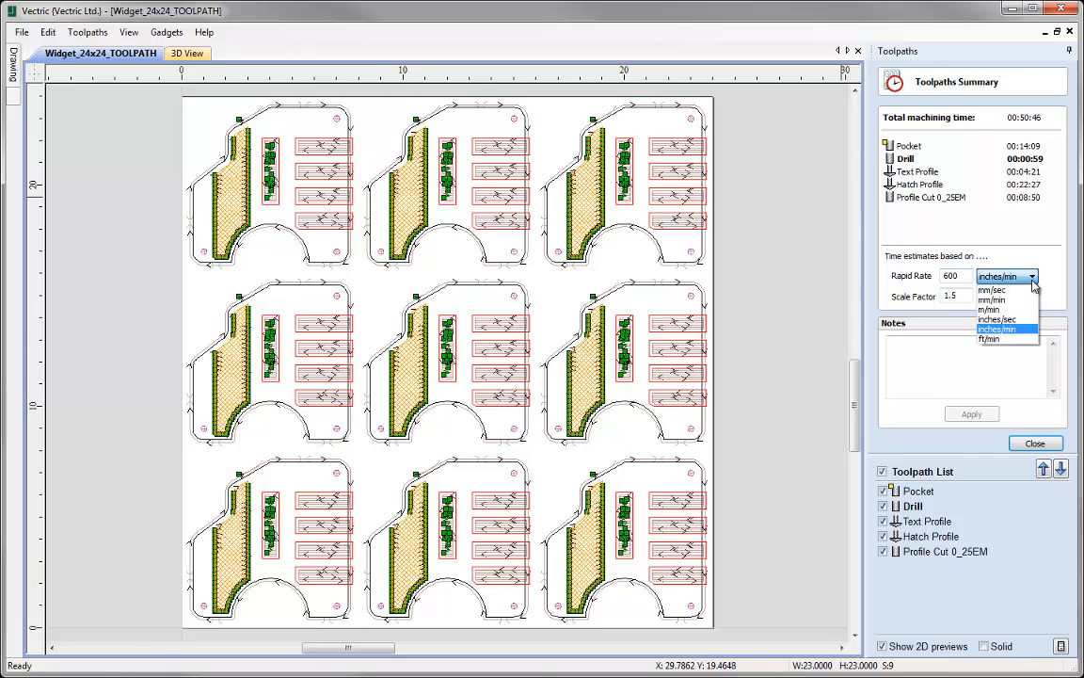
left_click(1030, 329)
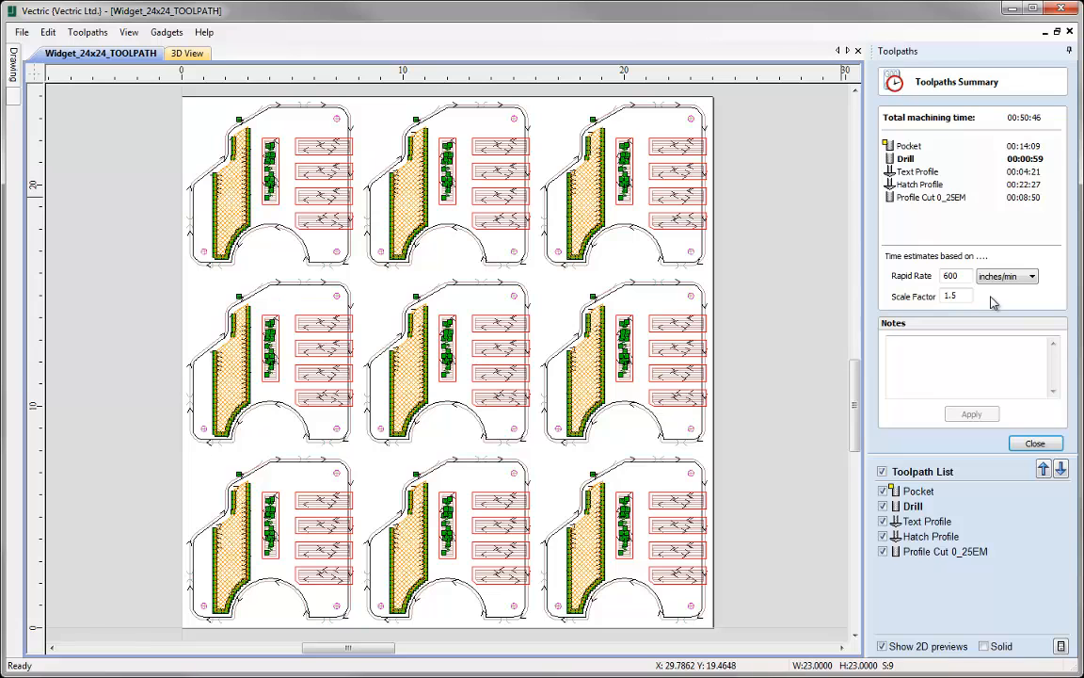
- Try a scale factor of 1 for the time estimates, and set it to 2
left_click_drag(969, 295, 922, 296)
type("1")
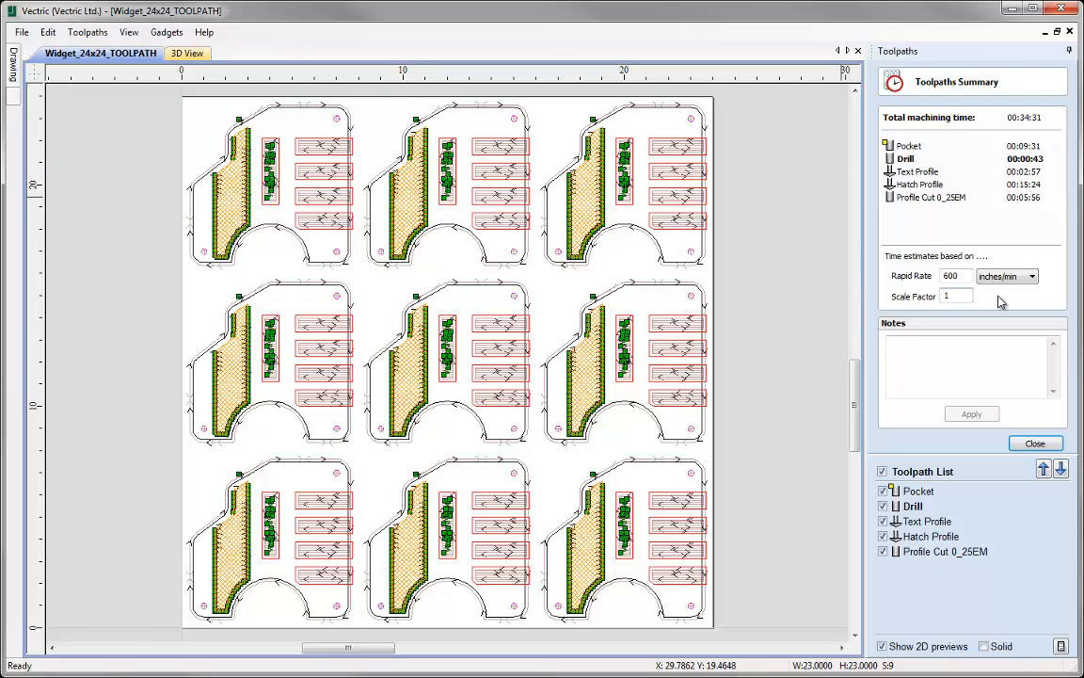
left_click_drag(963, 298, 946, 298)
type("2")
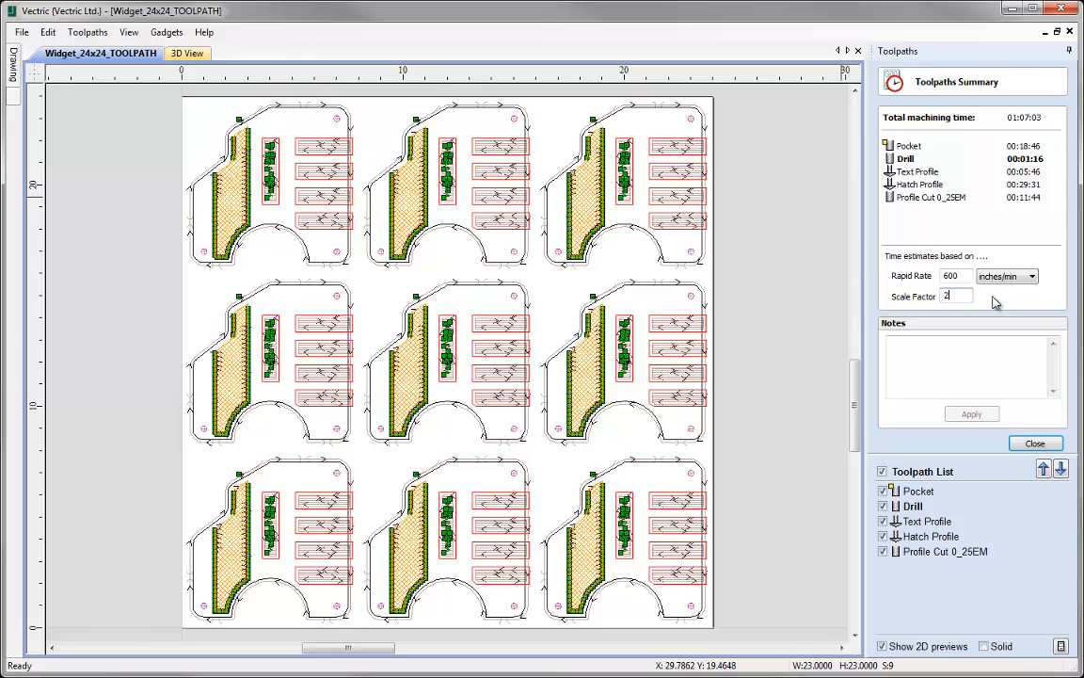
key("Return")
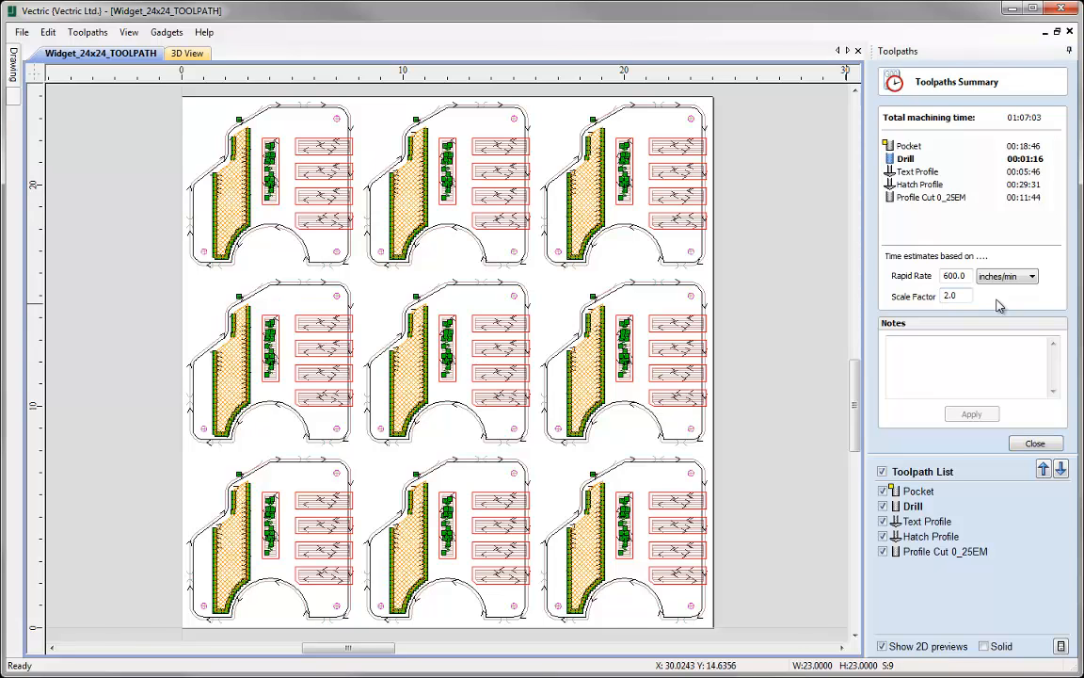
- Add the note "Run pocket first" to the Text Profile toolpath and apply it
left_click(962, 354)
left_click(921, 171)
left_click(927, 369)
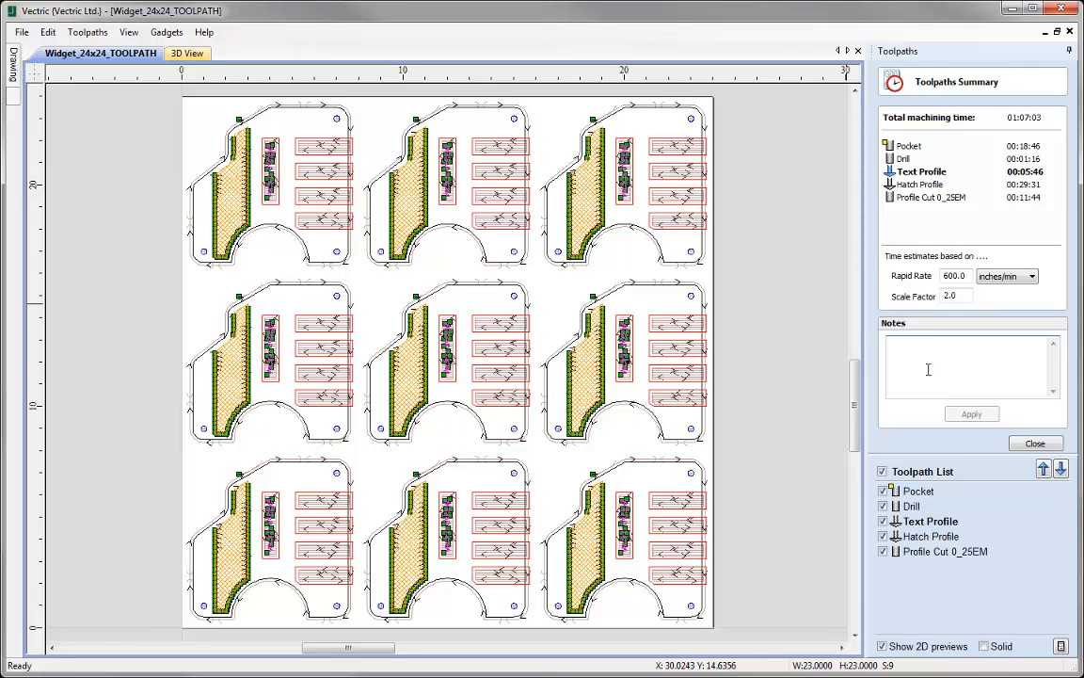
type("Run pocket first")
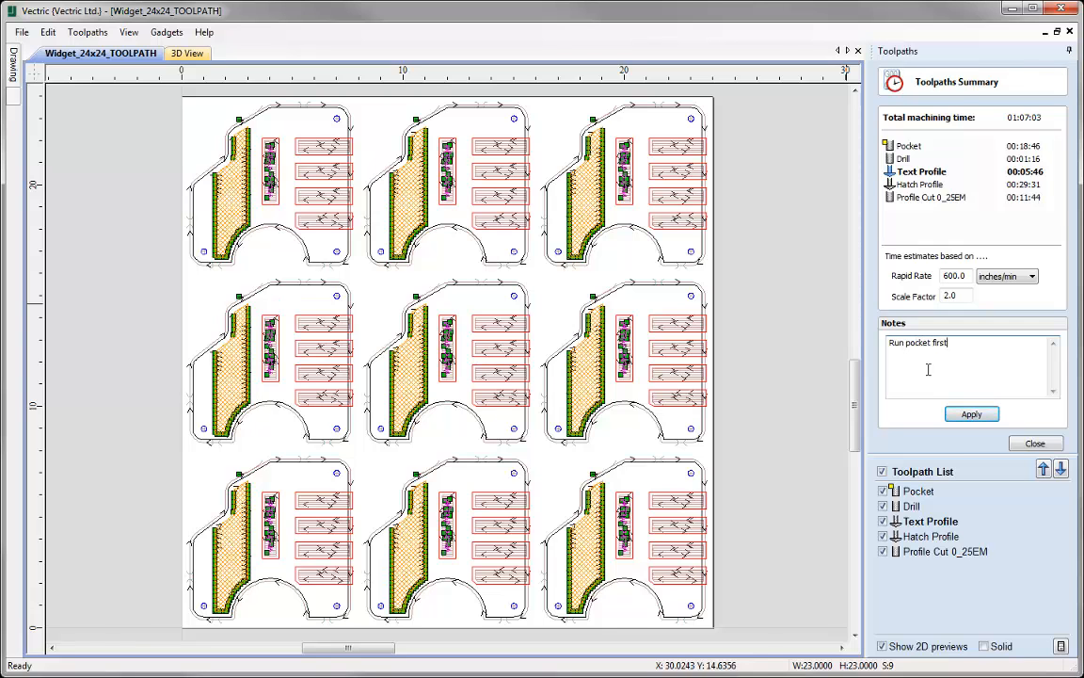
left_click(974, 416)
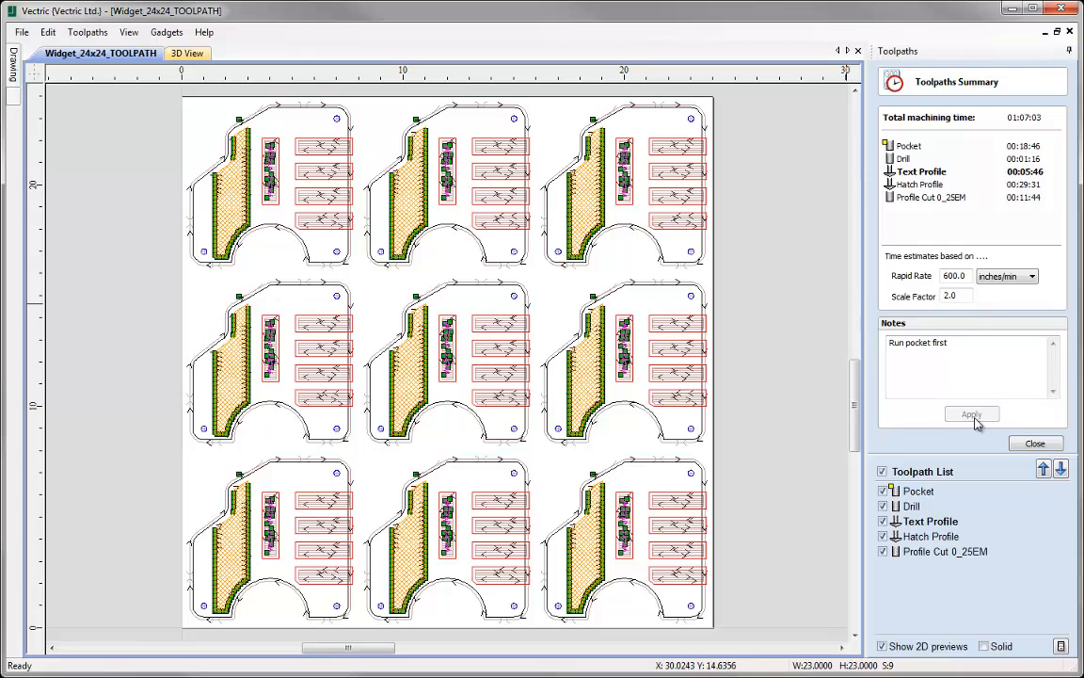
- Check the notes of Hatch Profile, Profile Cut 0_25EM and Text Profile, and close the Toolpaths Summary
left_click(932, 186)
left_click(936, 197)
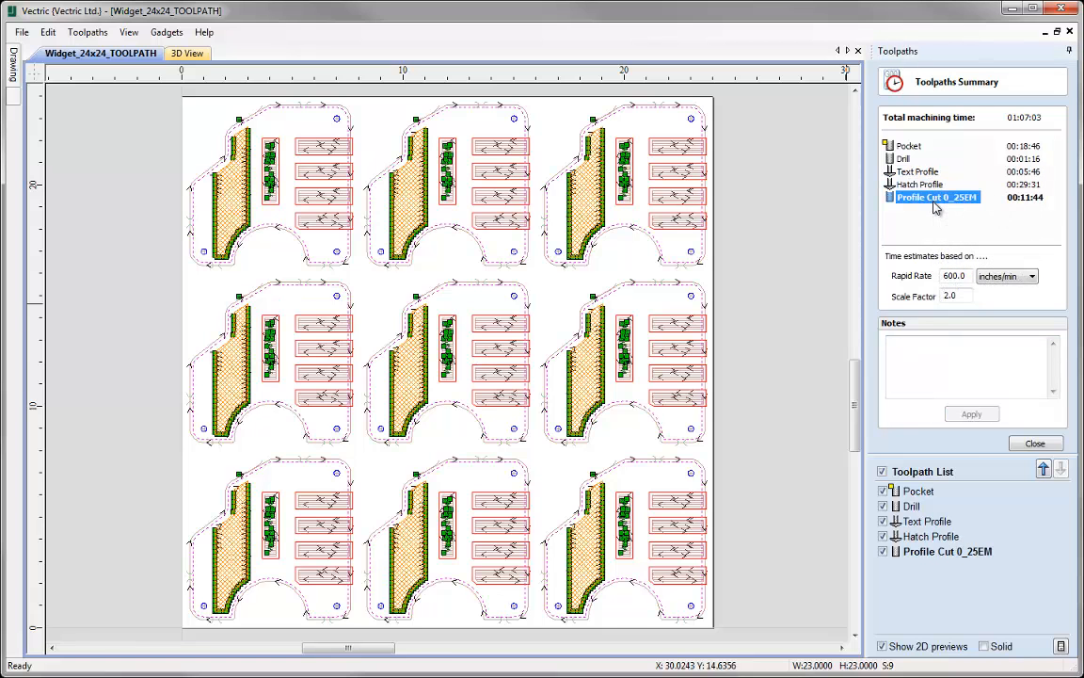
left_click(921, 173)
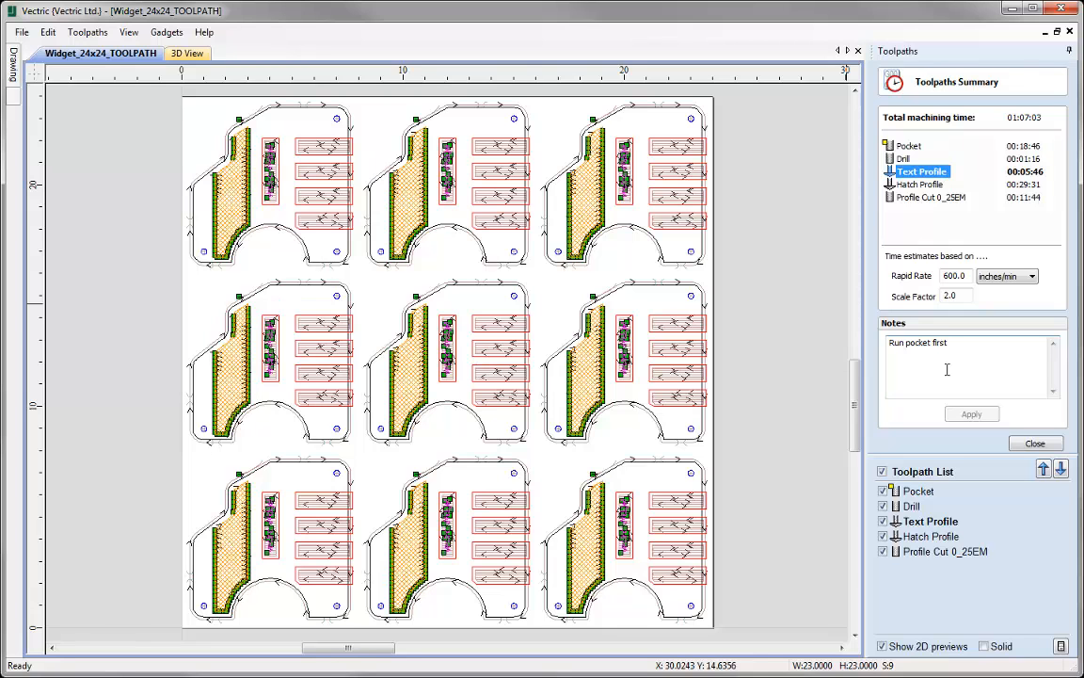
left_click(1032, 443)
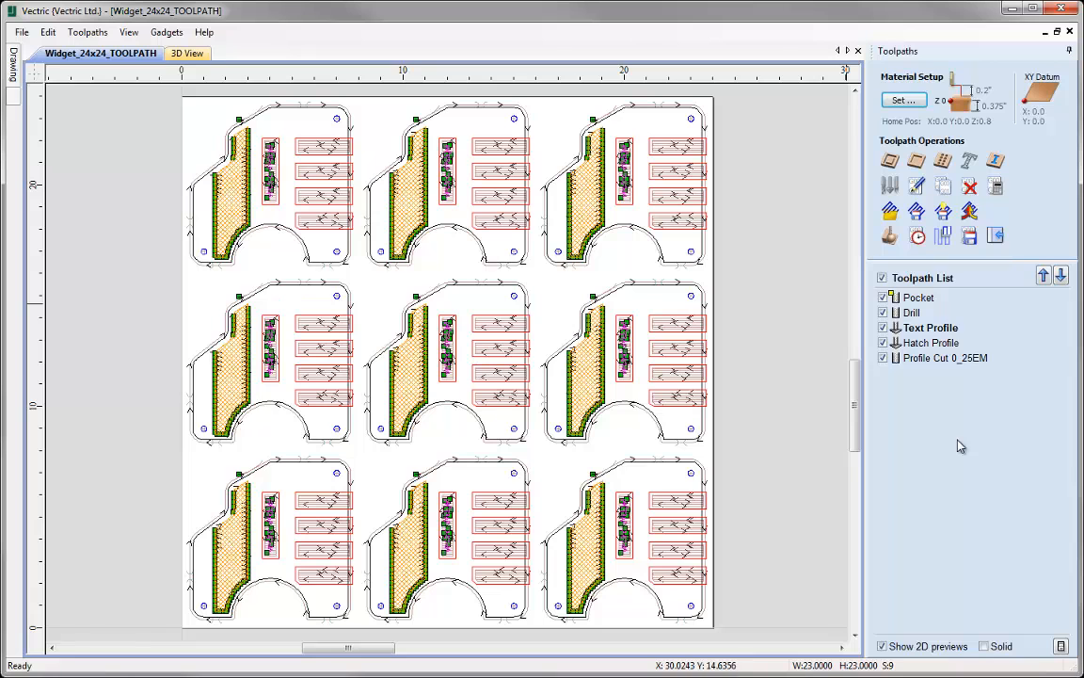